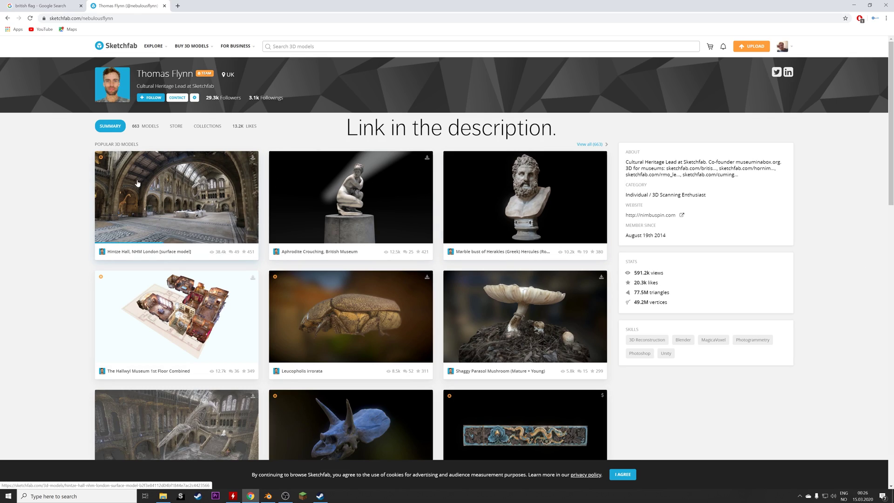
Open the creator's created collections and pick the CC0 public-domain collection
{"action": "scroll", "coordinate": [137, 195], "scroll_direction": "down", "scroll_amount": 5}
{"action": "scroll", "coordinate": [138, 195], "scroll_direction": "down", "scroll_amount": 4}
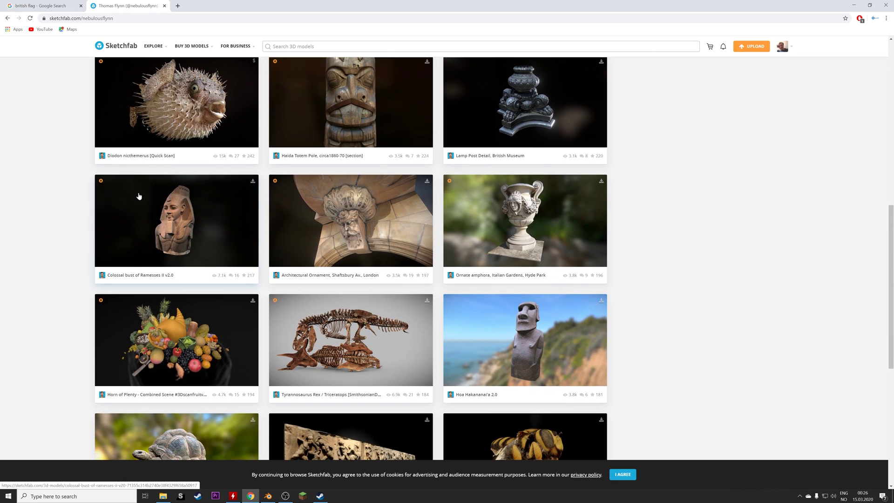
{"action": "scroll", "coordinate": [138, 196], "scroll_direction": "up", "scroll_amount": 8}
{"action": "scroll", "coordinate": [139, 196], "scroll_direction": "up", "scroll_amount": 2}
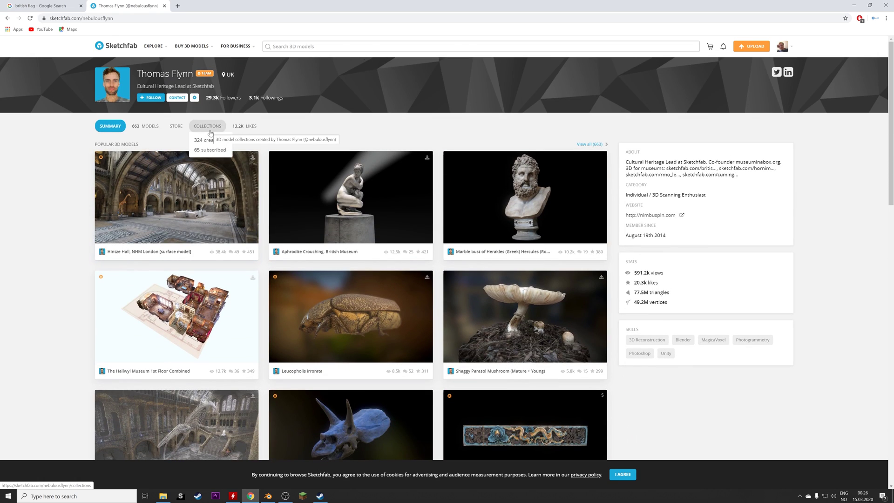
{"action": "left_click", "coordinate": [209, 141]}
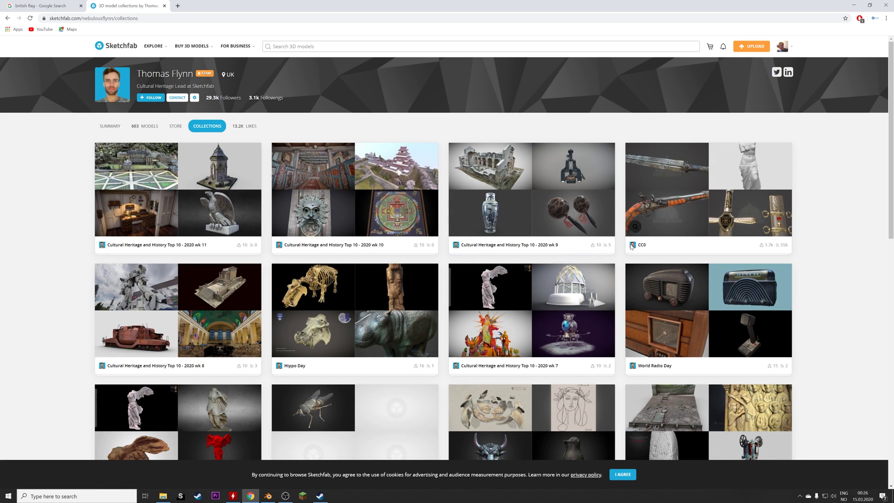
{"action": "left_click", "coordinate": [666, 214]}
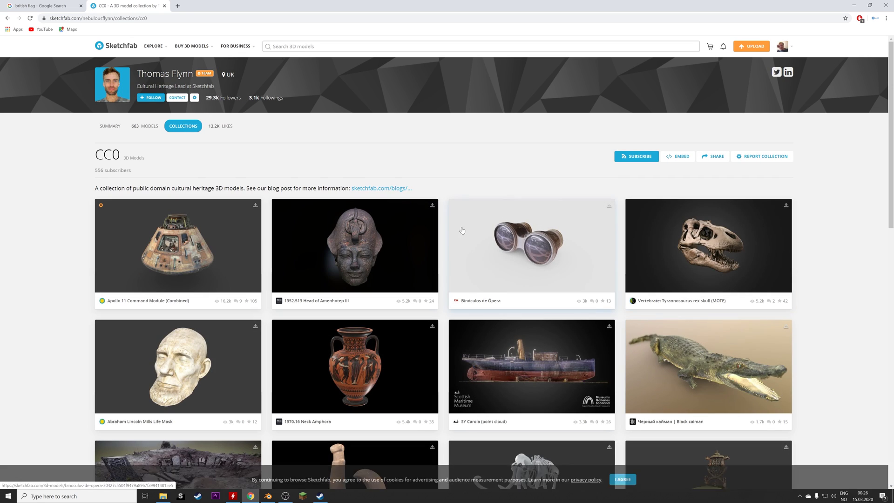
Preview and orbit the Buste d'Auguste couronné de chêne model, then close the viewer
{"action": "scroll", "coordinate": [415, 231], "scroll_direction": "down", "scroll_amount": 3}
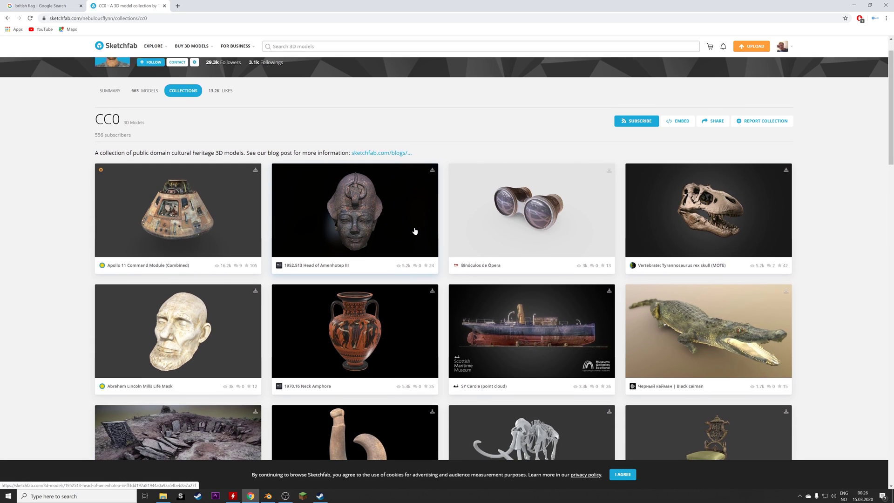
{"action": "scroll", "coordinate": [415, 231], "scroll_direction": "down", "scroll_amount": 7}
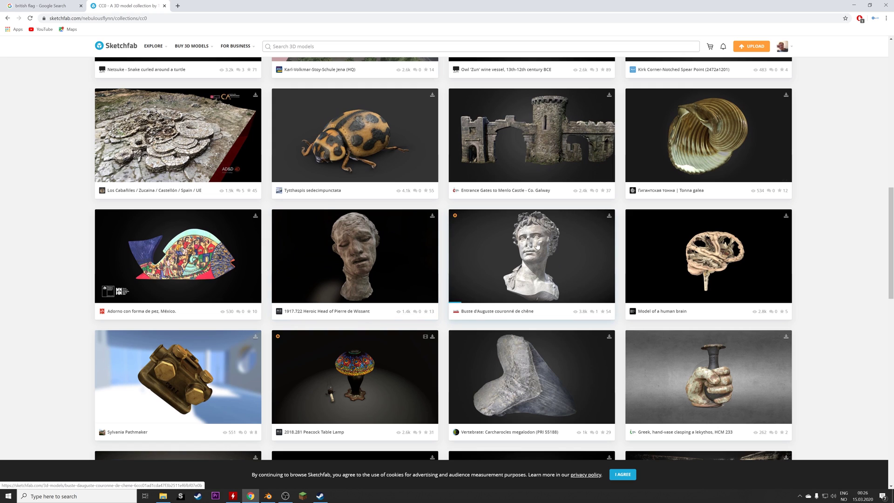
{"action": "left_click", "coordinate": [537, 242]}
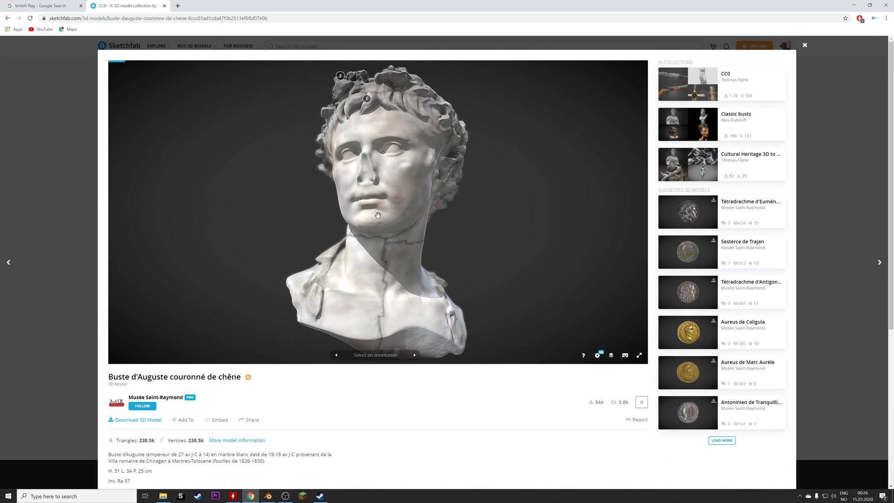
{"action": "mouse_move", "coordinate": [368, 211]}
{"action": "left_mouse_down"}
{"action": "mouse_move", "coordinate": [329, 212]}
{"action": "mouse_move", "coordinate": [385, 215]}
{"action": "left_mouse_up"}
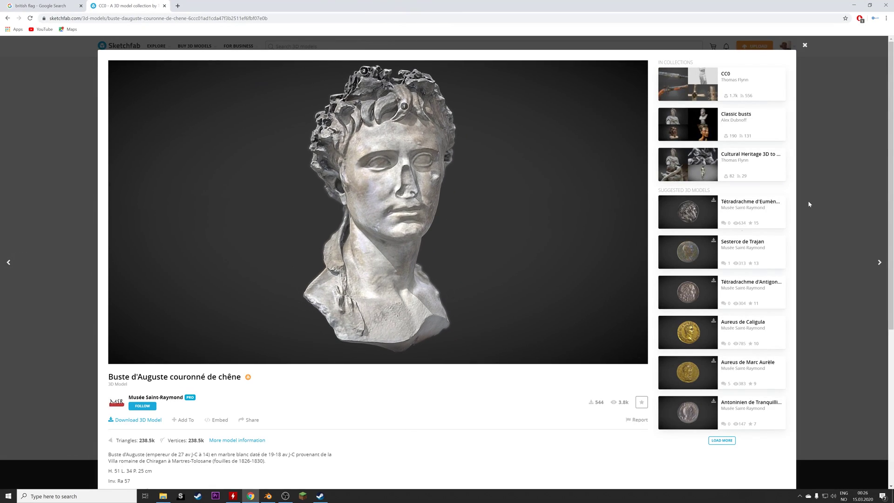
{"action": "left_click", "coordinate": [811, 47]}
Browse down the CC0 collection grid, then return to the top of the page
{"action": "scroll", "coordinate": [482, 272], "scroll_direction": "down", "scroll_amount": 10}
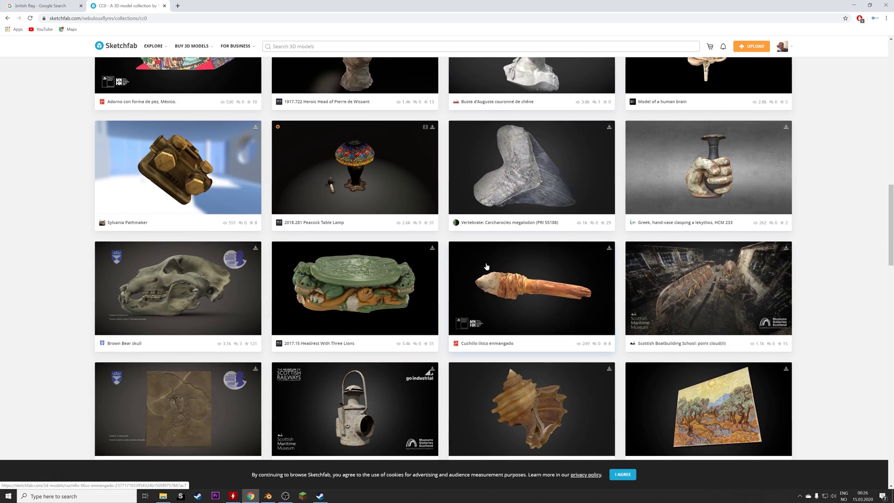
{"action": "scroll", "coordinate": [482, 272], "scroll_direction": "down", "scroll_amount": 10}
{"action": "scroll", "coordinate": [846, 320], "scroll_direction": "up", "scroll_amount": 2}
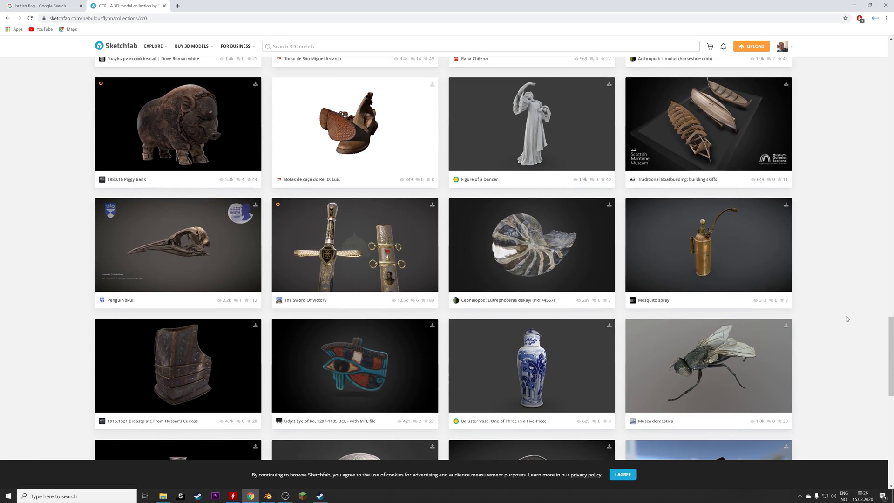
{"action": "scroll", "coordinate": [846, 320], "scroll_direction": "down", "scroll_amount": 4}
{"action": "scroll", "coordinate": [846, 320], "scroll_direction": "down", "scroll_amount": 5}
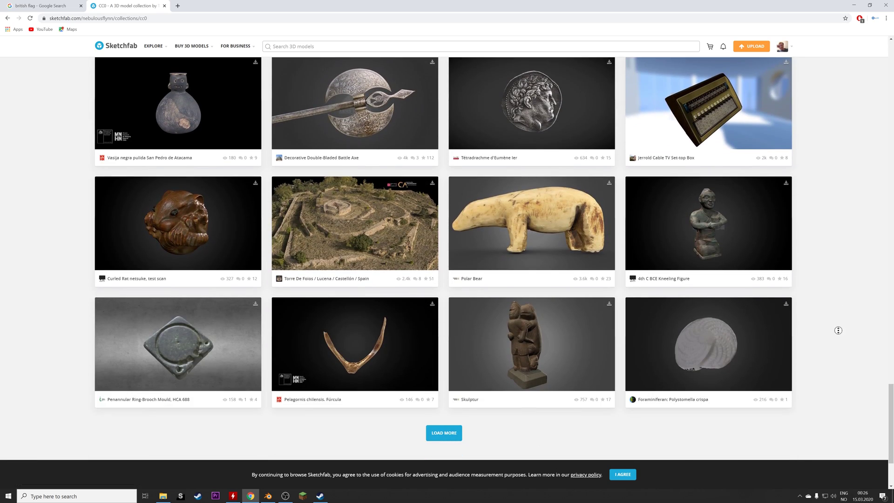
{"action": "scroll", "coordinate": [816, 178], "scroll_direction": "down", "scroll_amount": 10}
{"action": "key", "text": "Home"}
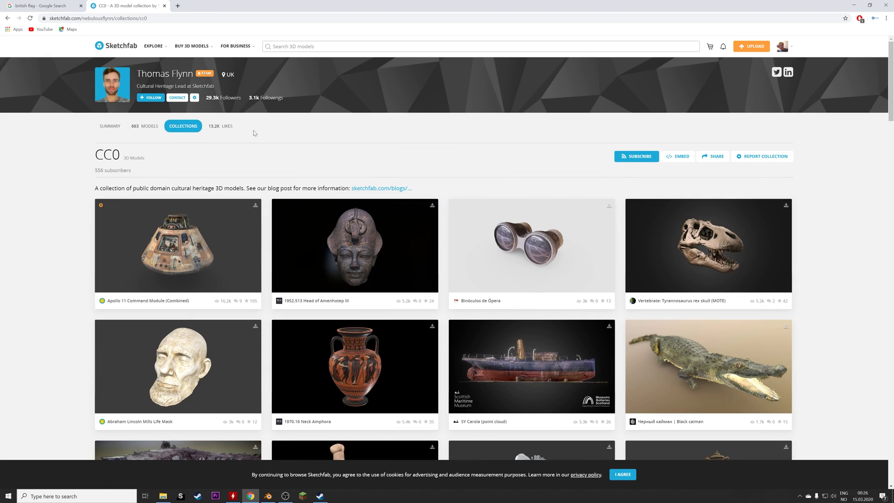
{"action": "mouse_move", "coordinate": [186, 126]}
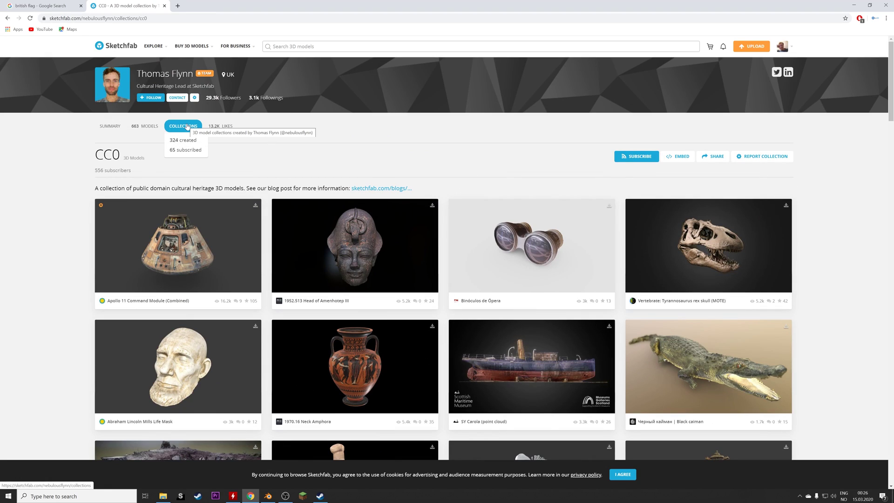
List the 65 subscribed collections, peek at Festival of Archaeology 3D Training, and scroll down to Pyramid Schemes
{"action": "left_click", "coordinate": [180, 150]}
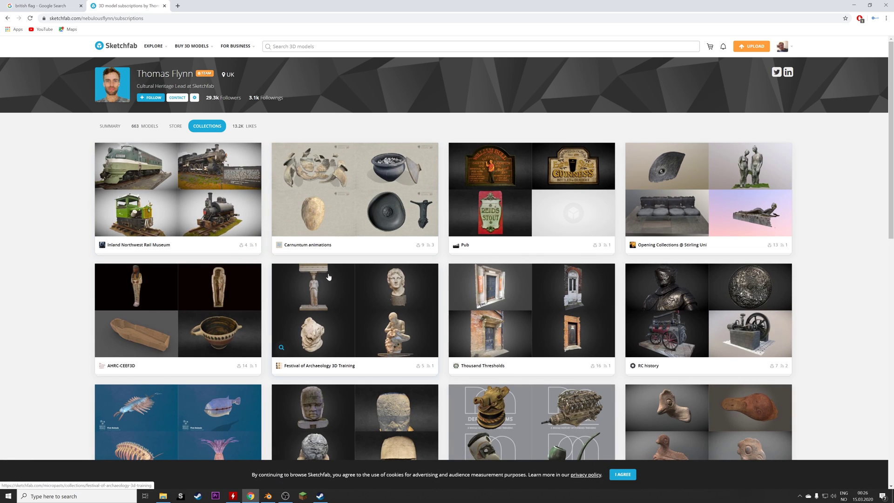
{"action": "left_click", "coordinate": [338, 300]}
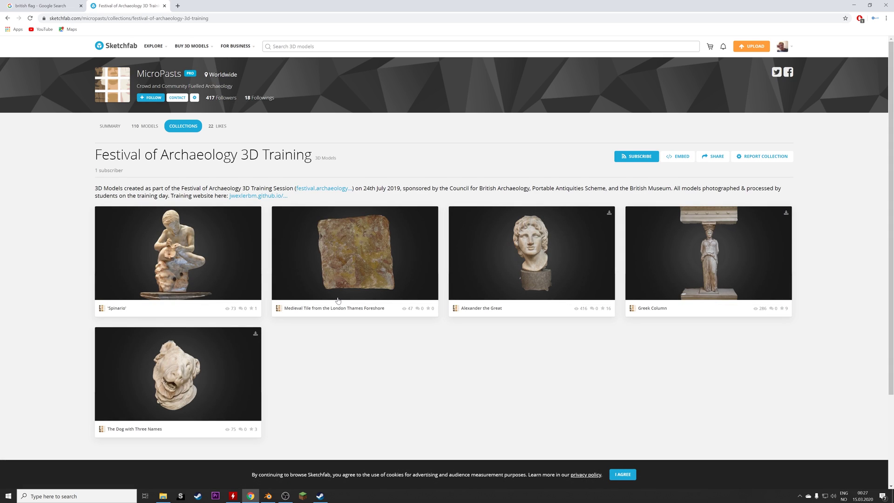
{"action": "left_click", "coordinate": [8, 19]}
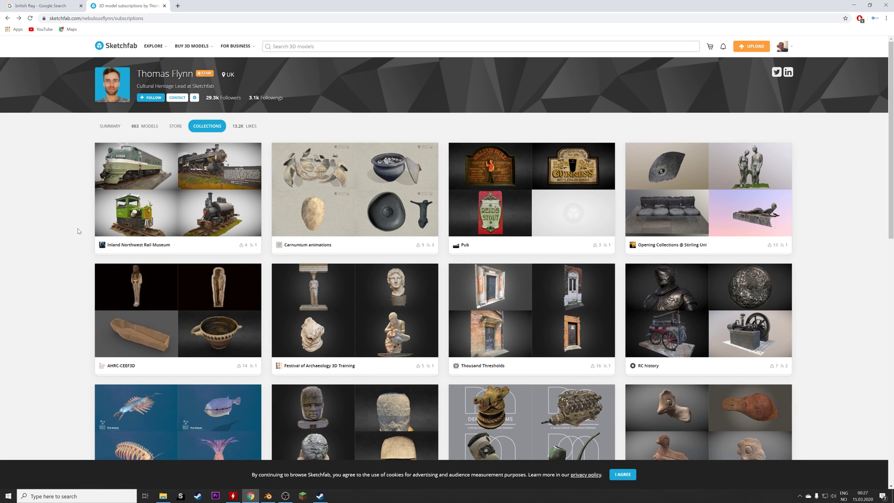
{"action": "scroll", "coordinate": [79, 232], "scroll_direction": "down", "scroll_amount": 3}
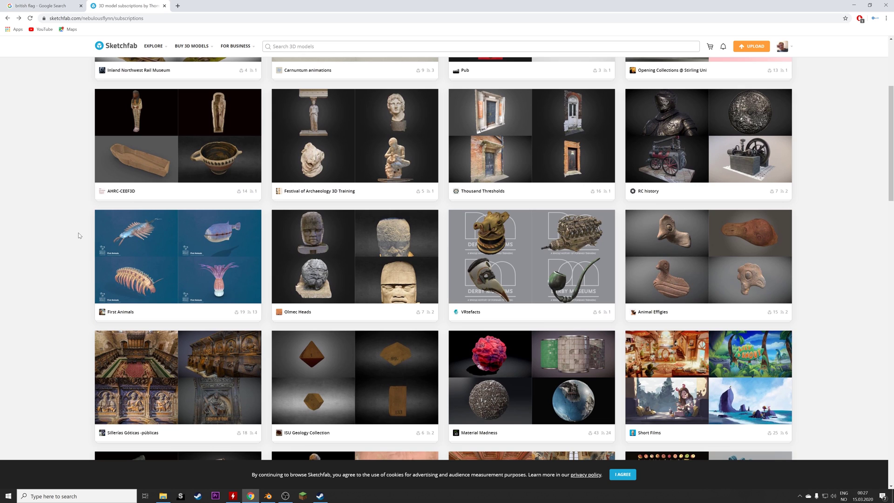
{"action": "scroll", "coordinate": [80, 236], "scroll_direction": "down", "scroll_amount": 3}
{"action": "scroll", "coordinate": [80, 236], "scroll_direction": "down", "scroll_amount": 3}
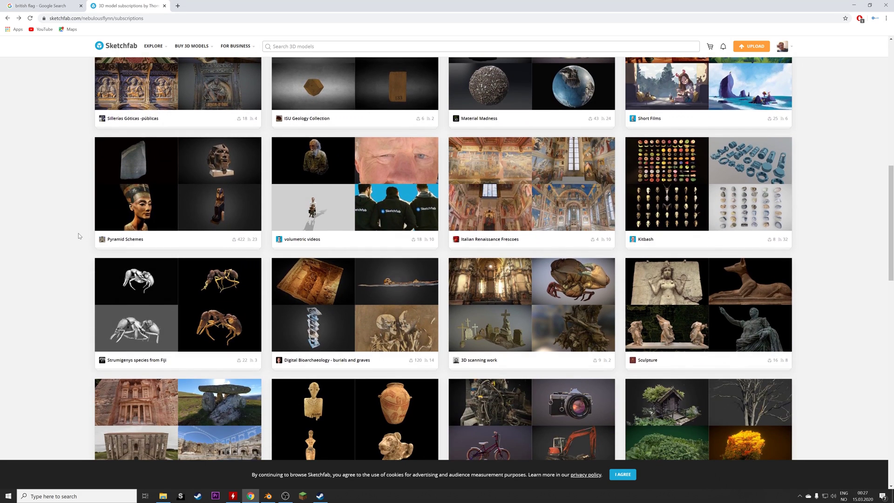
Open the Pyramid Schemes collection, scroll to the bottom and load more models
{"action": "left_click", "coordinate": [142, 225]}
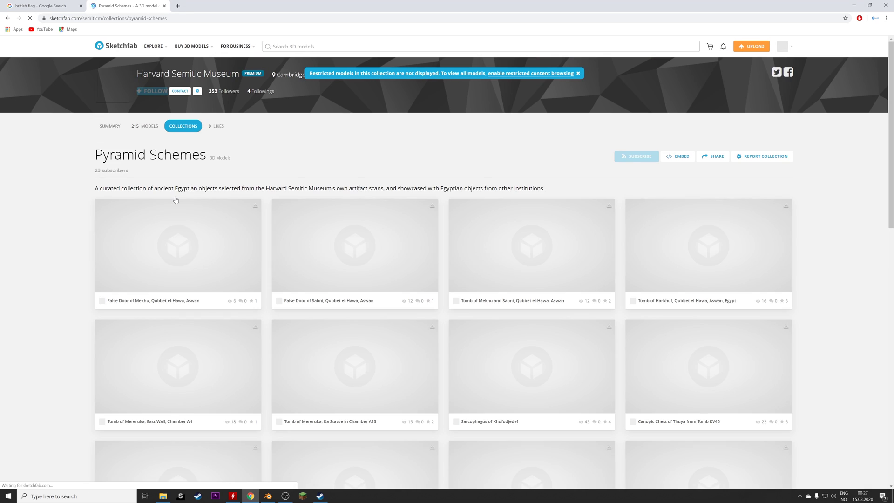
{"action": "scroll", "coordinate": [136, 239], "scroll_direction": "down", "scroll_amount": 13}
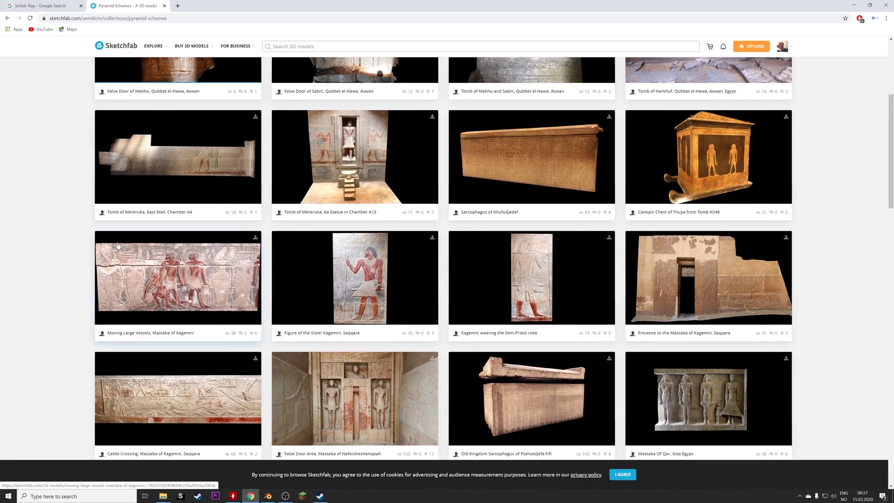
{"action": "scroll", "coordinate": [117, 246], "scroll_direction": "down", "scroll_amount": 17}
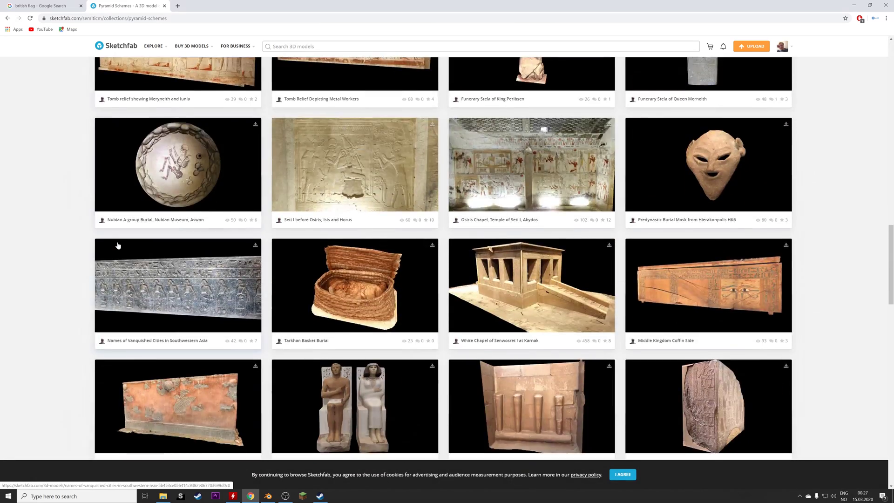
{"action": "scroll", "coordinate": [118, 246], "scroll_direction": "down", "scroll_amount": 14}
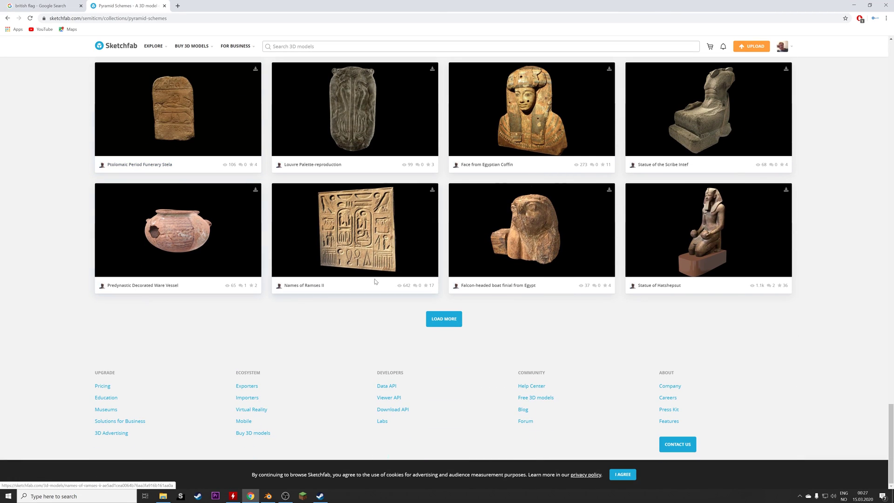
{"action": "left_click", "coordinate": [440, 320]}
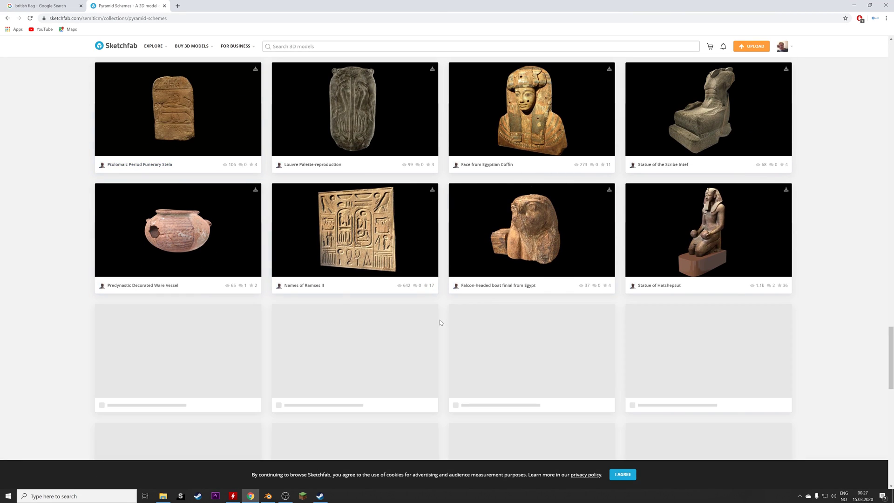
{"action": "scroll", "coordinate": [113, 271], "scroll_direction": "down", "scroll_amount": 20}
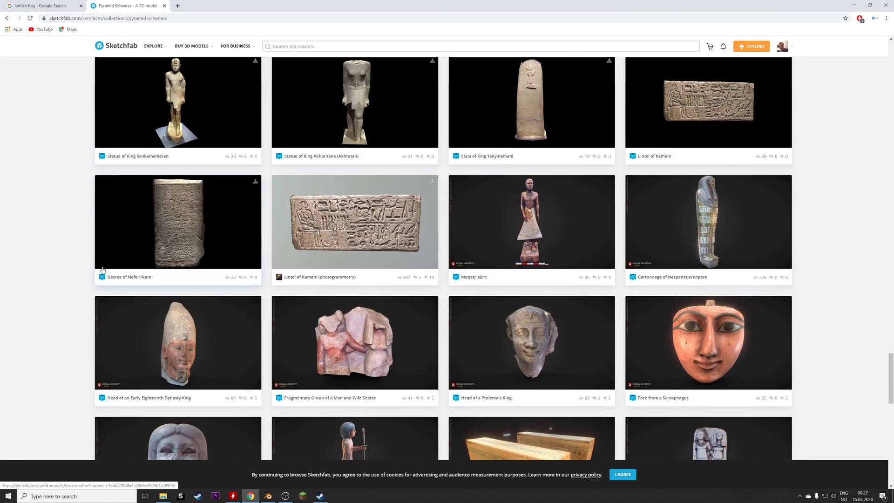
{"action": "scroll", "coordinate": [103, 270], "scroll_direction": "down", "scroll_amount": 18}
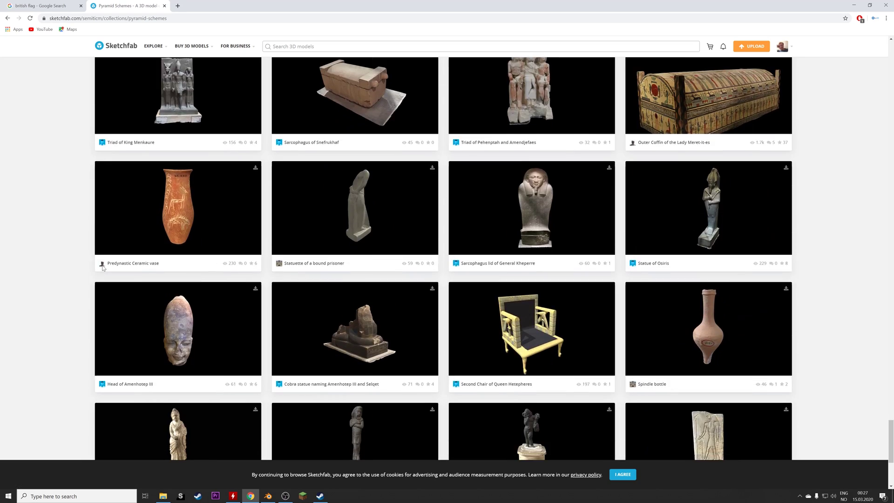
{"action": "scroll", "coordinate": [102, 267], "scroll_direction": "down", "scroll_amount": 5}
Keep loading more models until the Nefertiti's bust (like in the museum) card appears
{"action": "left_click", "coordinate": [439, 318]}
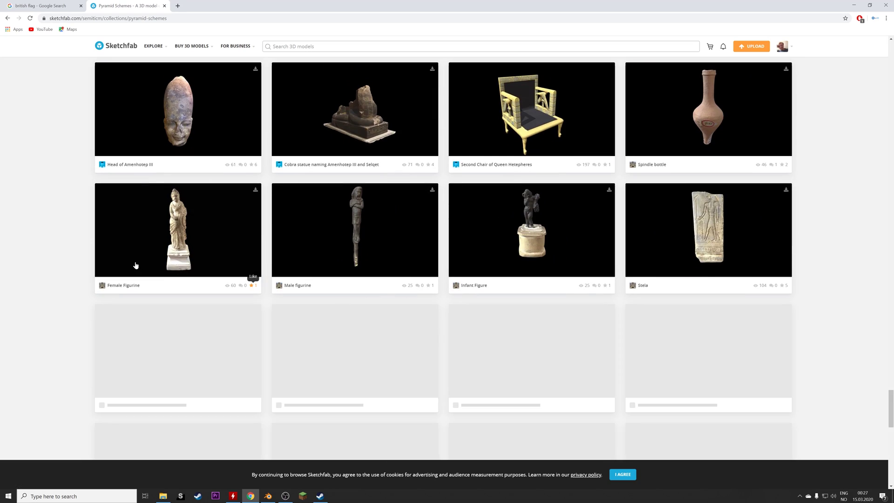
{"action": "scroll", "coordinate": [136, 261], "scroll_direction": "down", "scroll_amount": 13}
{"action": "scroll", "coordinate": [135, 265], "scroll_direction": "down", "scroll_amount": 20}
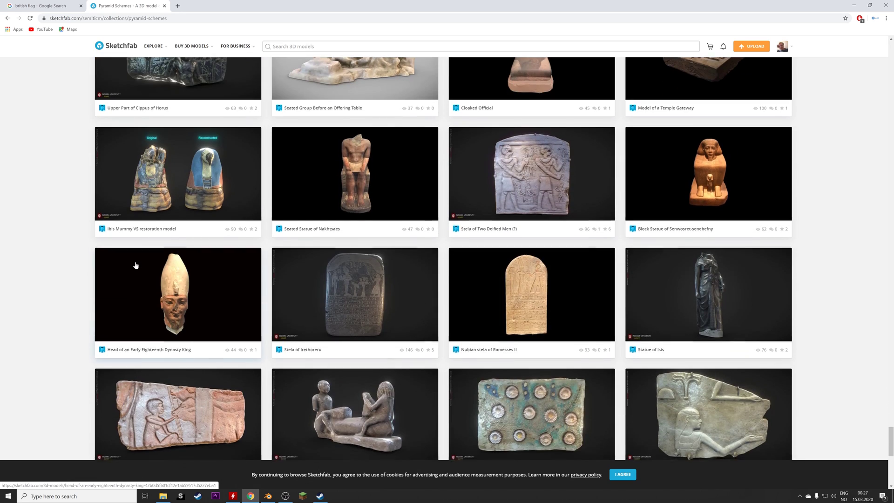
{"action": "scroll", "coordinate": [135, 265], "scroll_direction": "down", "scroll_amount": 10}
{"action": "left_click", "coordinate": [437, 318]}
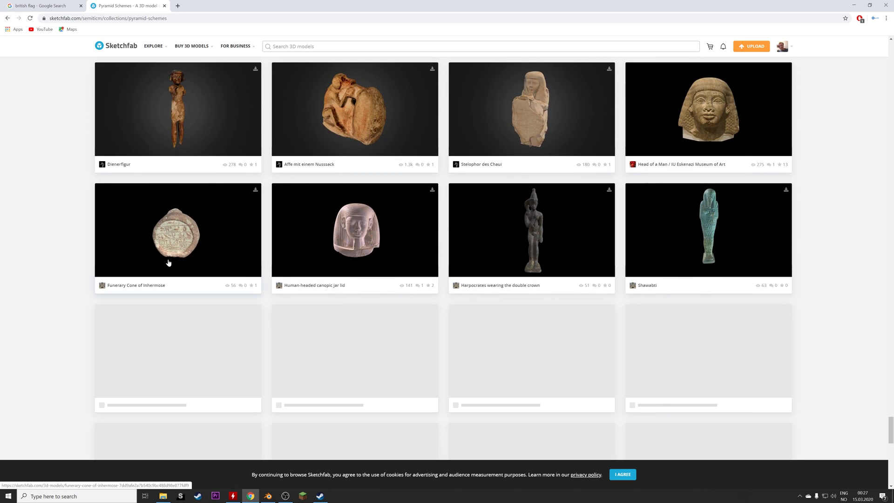
{"action": "scroll", "coordinate": [169, 261], "scroll_direction": "down", "scroll_amount": 7}
{"action": "scroll", "coordinate": [168, 263], "scroll_direction": "down", "scroll_amount": 15}
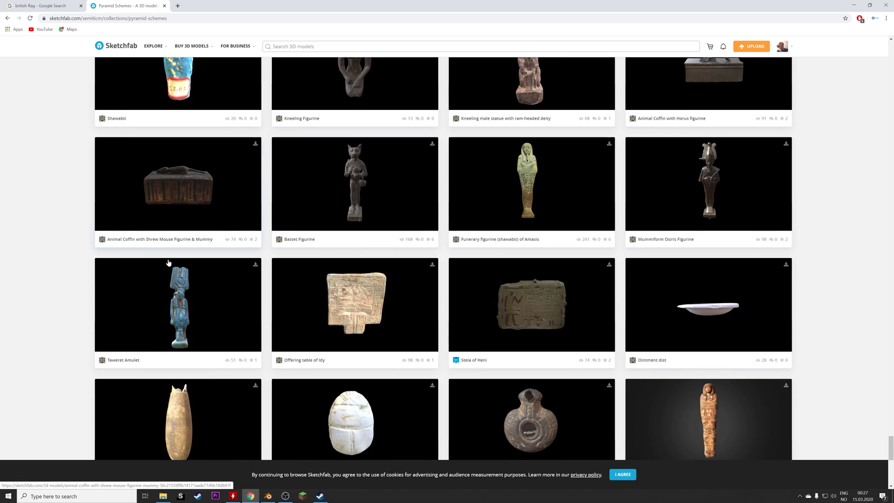
{"action": "scroll", "coordinate": [168, 263], "scroll_direction": "down", "scroll_amount": 12}
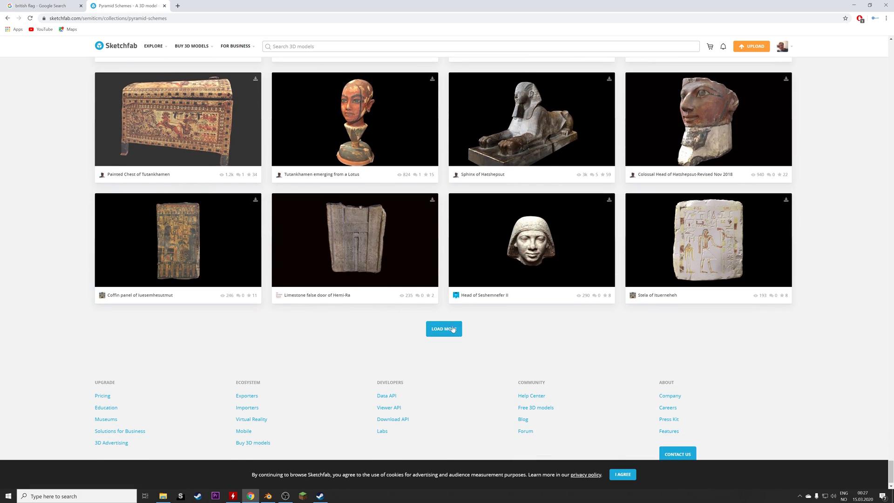
{"action": "left_click", "coordinate": [452, 330]}
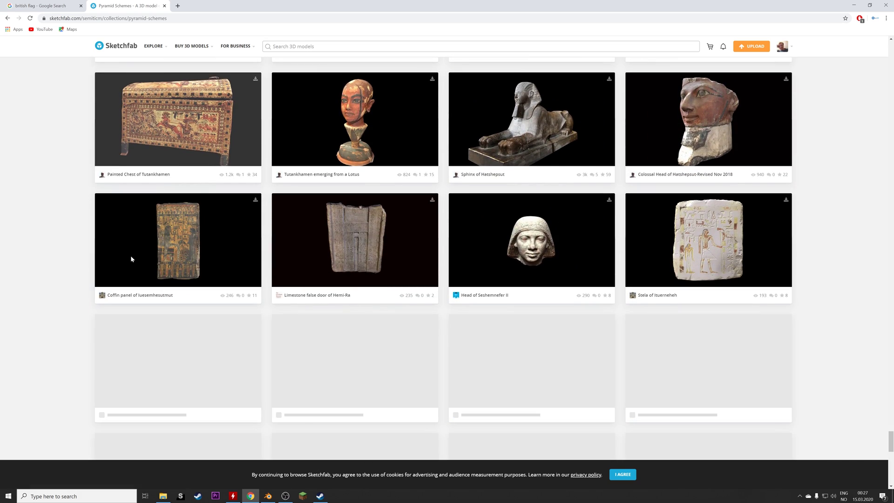
{"action": "scroll", "coordinate": [131, 259], "scroll_direction": "down", "scroll_amount": 15}
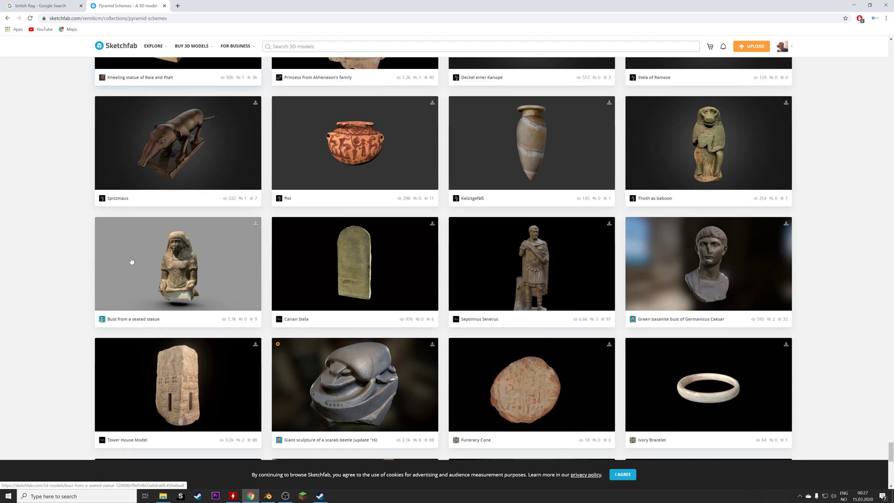
{"action": "scroll", "coordinate": [132, 261], "scroll_direction": "down", "scroll_amount": 15}
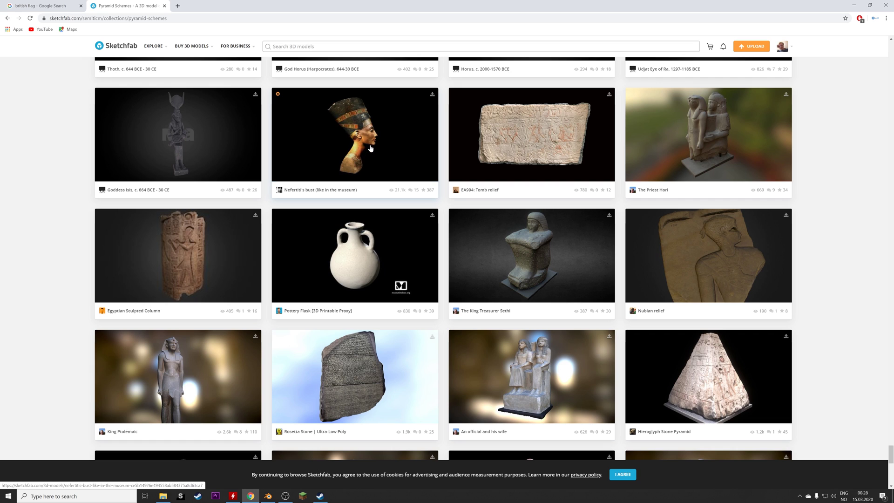
Open the Nefertiti's bust (like in the museum) page, rotate the preview, and download the Original obj zip
{"action": "left_click", "coordinate": [327, 152]}
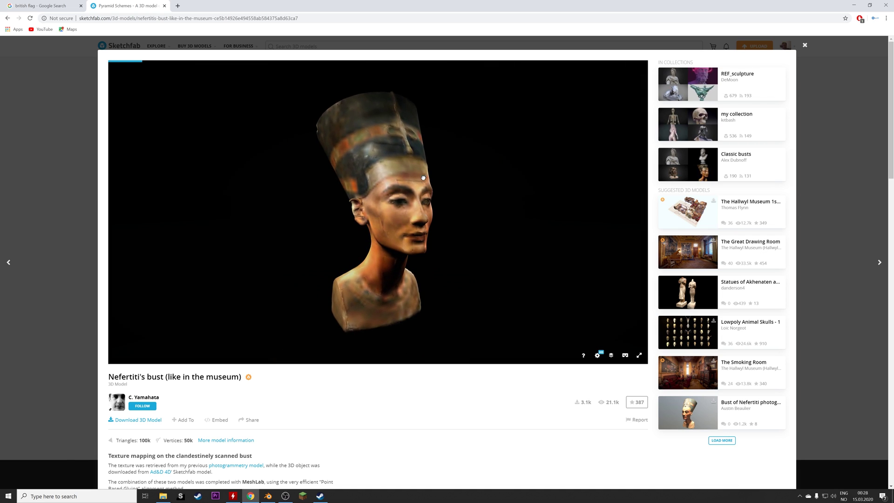
{"action": "scroll", "coordinate": [348, 201], "scroll_direction": "up", "scroll_amount": 3}
{"action": "left_click_drag", "start_coordinate": [349, 201], "coordinate": [390, 211]}
{"action": "scroll", "coordinate": [355, 207], "scroll_direction": "down", "scroll_amount": 3}
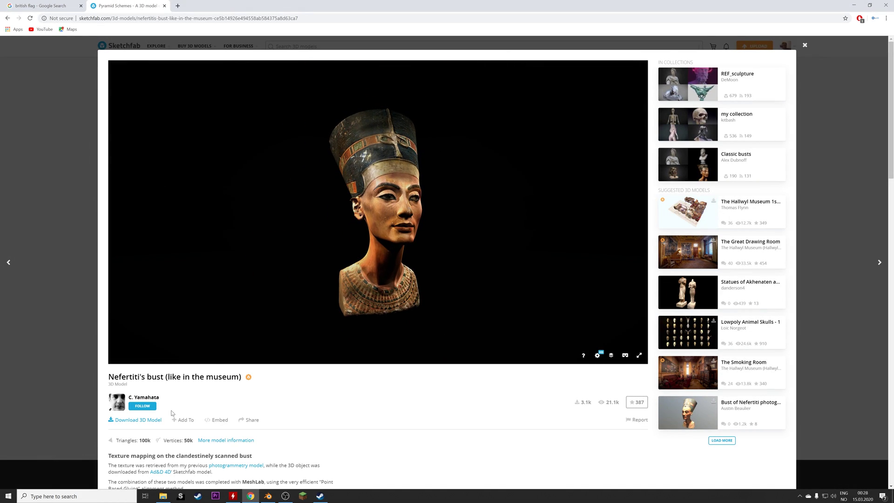
{"action": "left_click", "coordinate": [138, 420]}
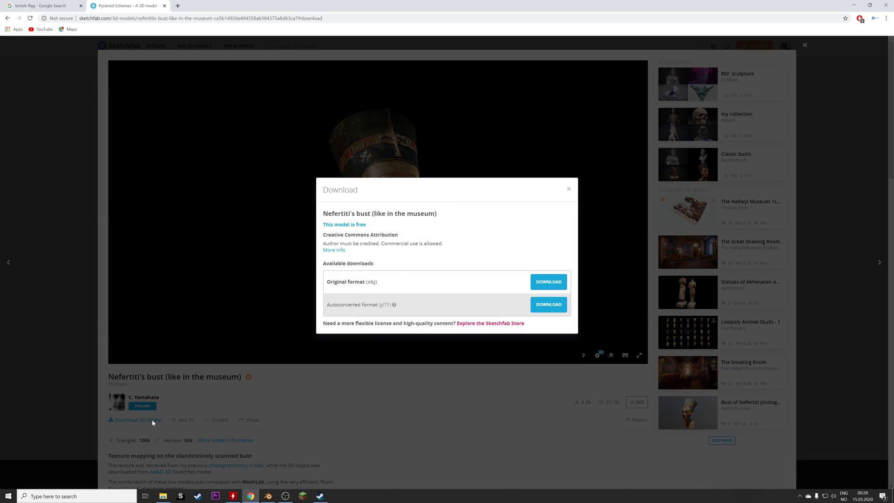
{"action": "left_click", "coordinate": [549, 282]}
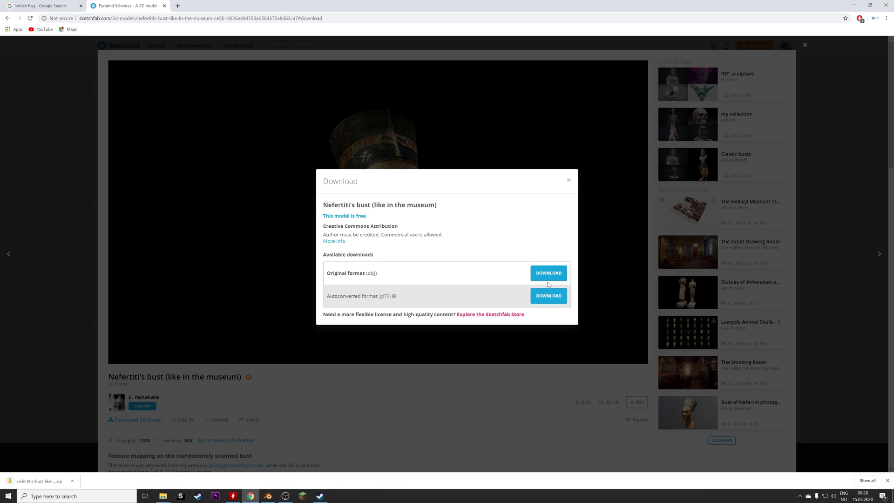
Show the downloaded bust zip in its folder and extract all of it
{"action": "left_click", "coordinate": [74, 483]}
{"action": "left_click", "coordinate": [87, 455]}
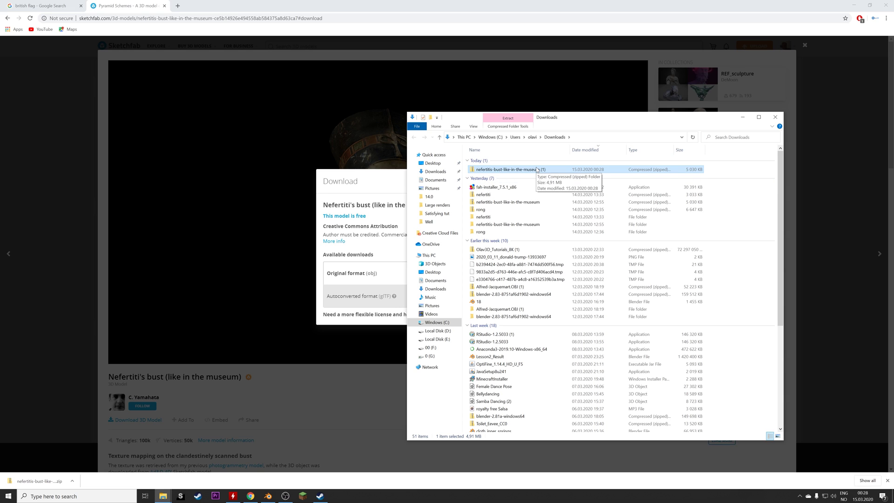
{"action": "right_click", "coordinate": [537, 169]}
{"action": "left_click", "coordinate": [553, 191]}
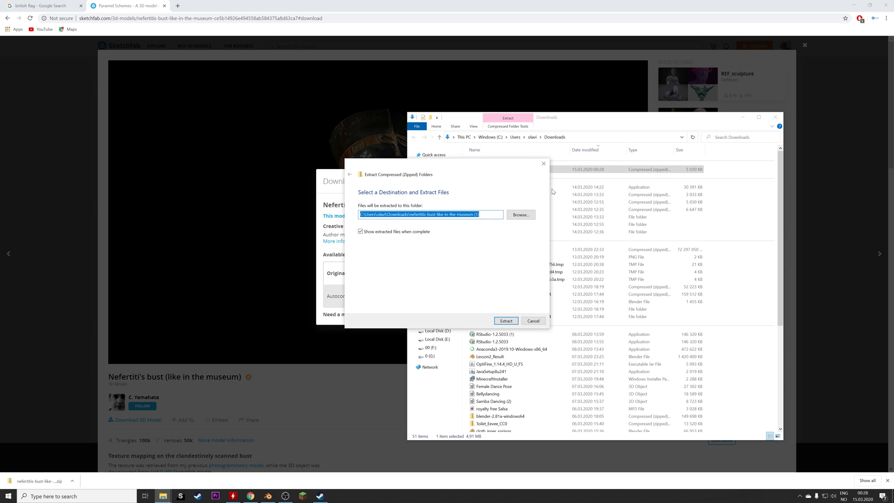
{"action": "left_click", "coordinate": [505, 321]}
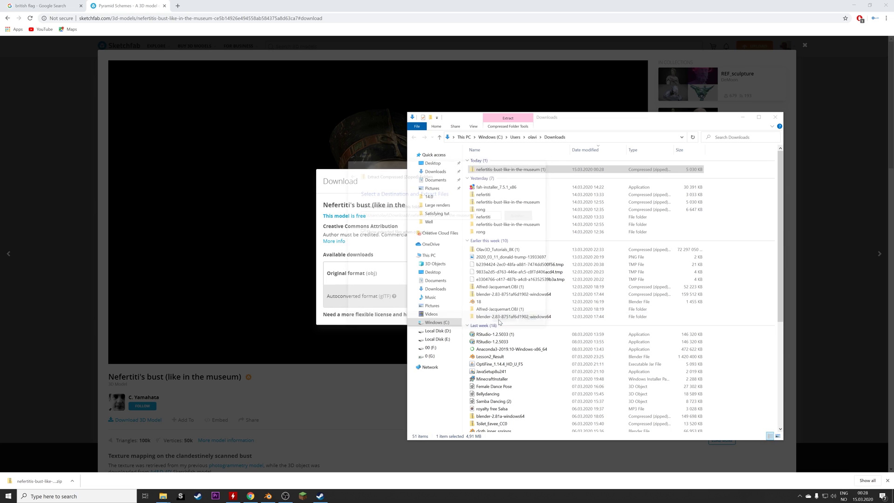
Extract the nefertiti_HQ2 archive inside the source folder, then return to Blender
{"action": "double_click", "coordinate": [515, 171]}
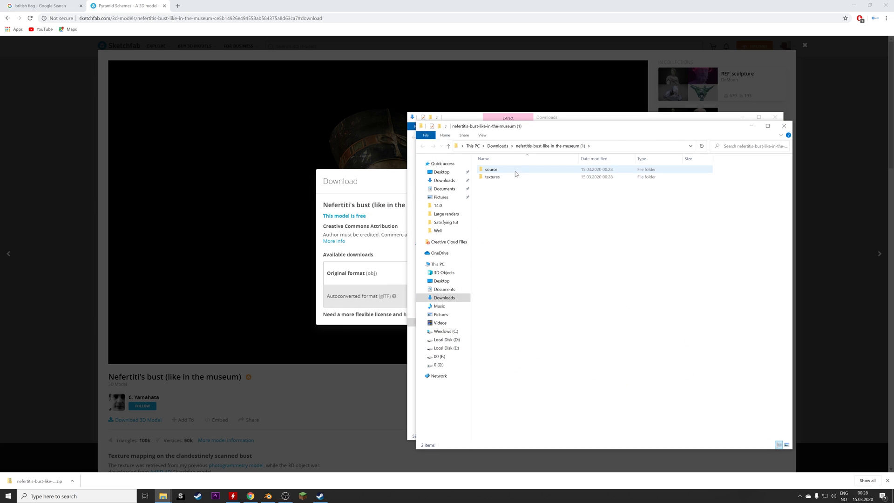
{"action": "right_click", "coordinate": [516, 174]}
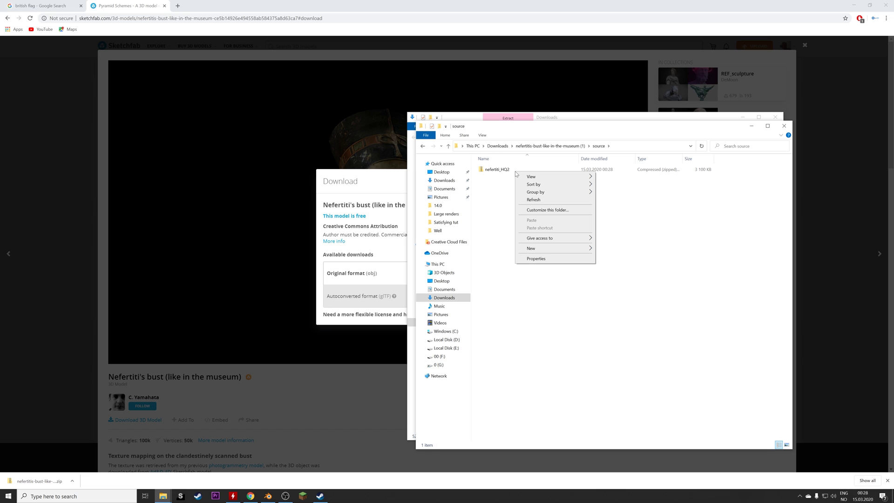
{"action": "left_click", "coordinate": [514, 170]}
{"action": "right_click", "coordinate": [512, 170]}
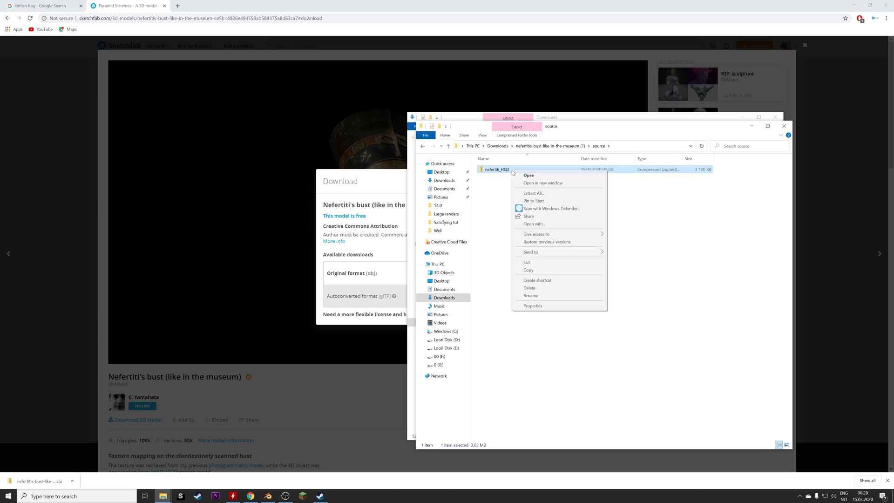
{"action": "left_click", "coordinate": [527, 193]}
{"action": "left_click", "coordinate": [500, 324]}
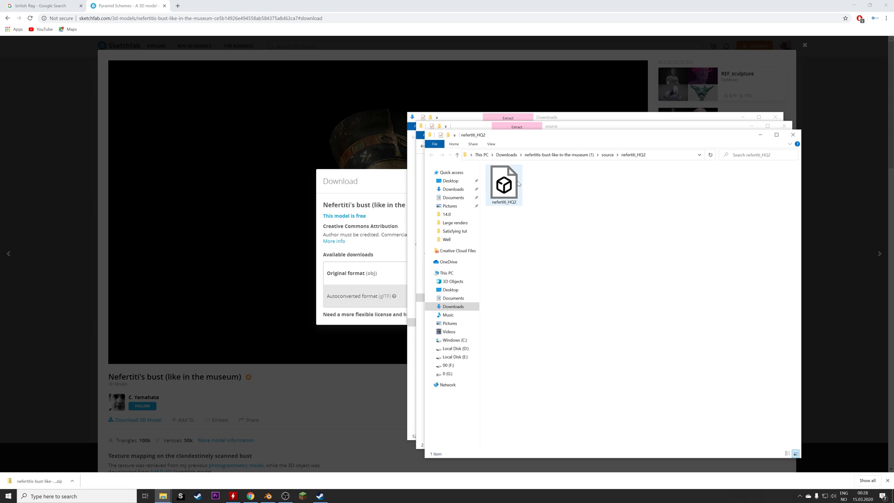
{"action": "left_click", "coordinate": [270, 496]}
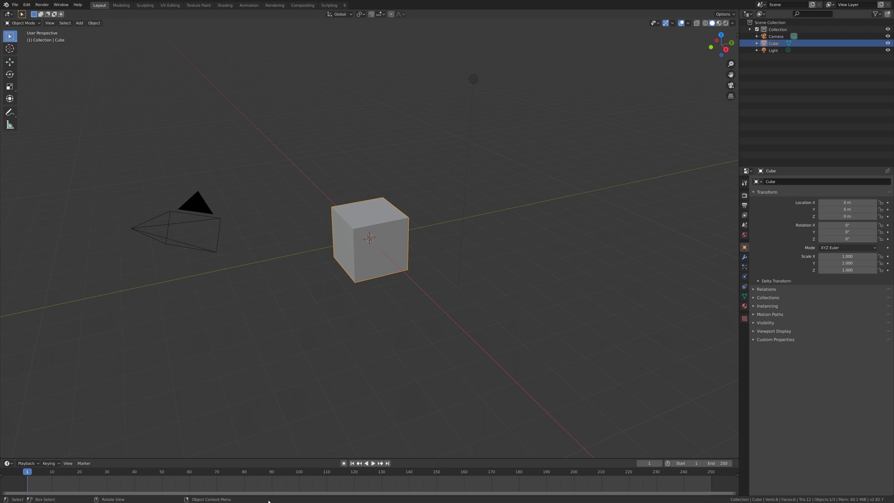
Delete the default cube and start a Wavefront OBJ import
{"action": "key", "text": "x"}
{"action": "left_click", "coordinate": [375, 166]}
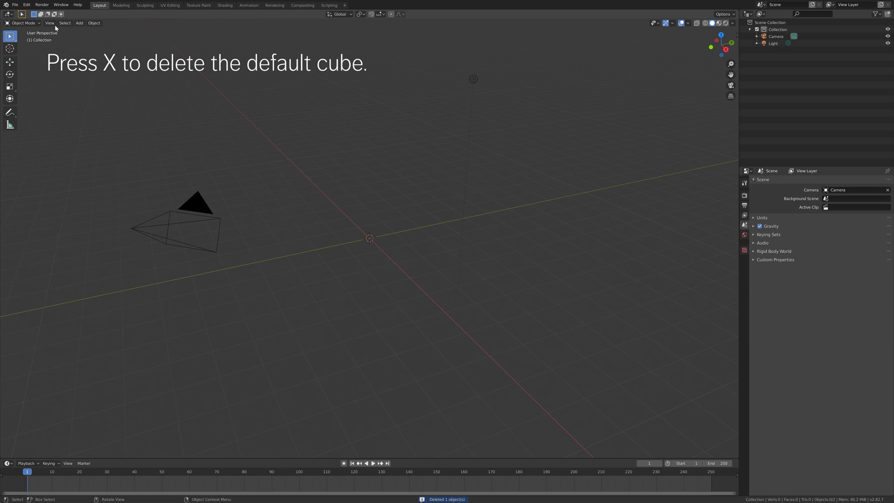
{"action": "left_click", "coordinate": [15, 4]}
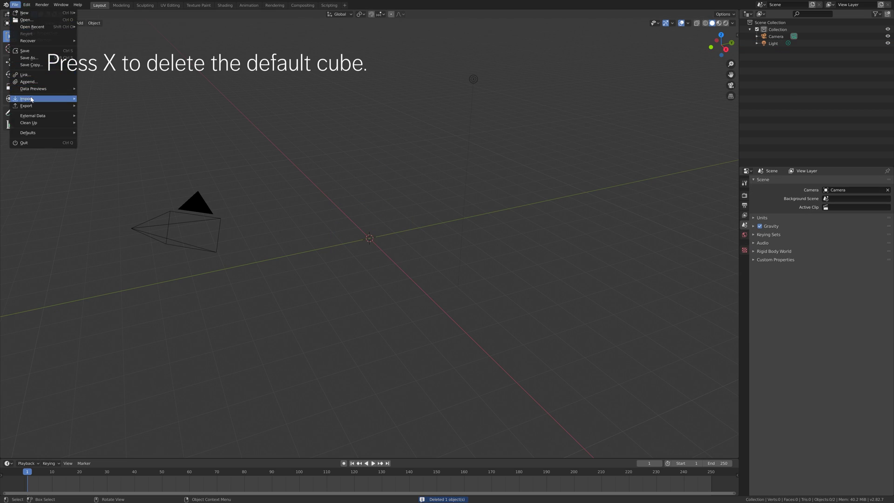
{"action": "mouse_move", "coordinate": [31, 99]}
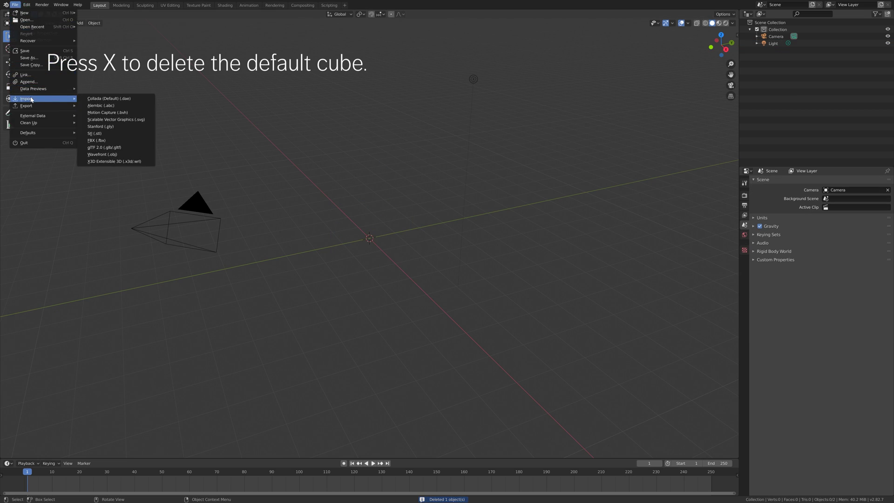
{"action": "left_click", "coordinate": [121, 153]}
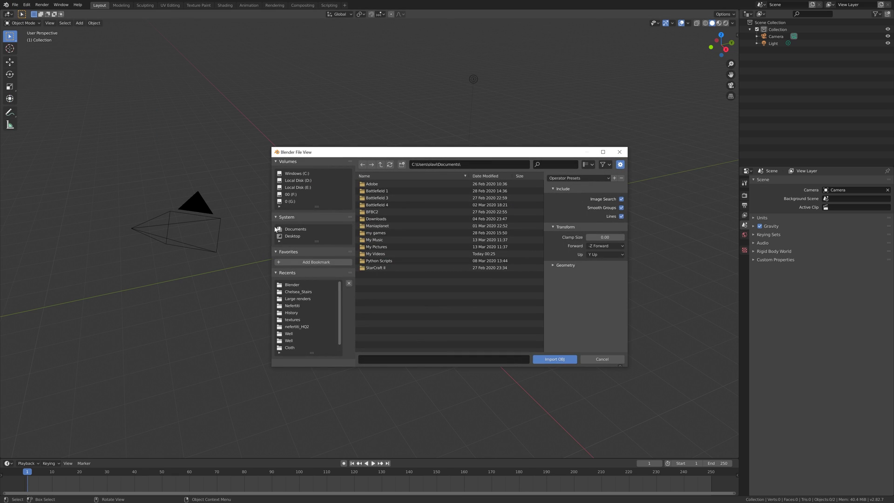
Import nefertiti_HQ2.obj from Downloads > nefertitis-bust-like-in-the-museum (1) > source
{"action": "left_click", "coordinate": [305, 175]}
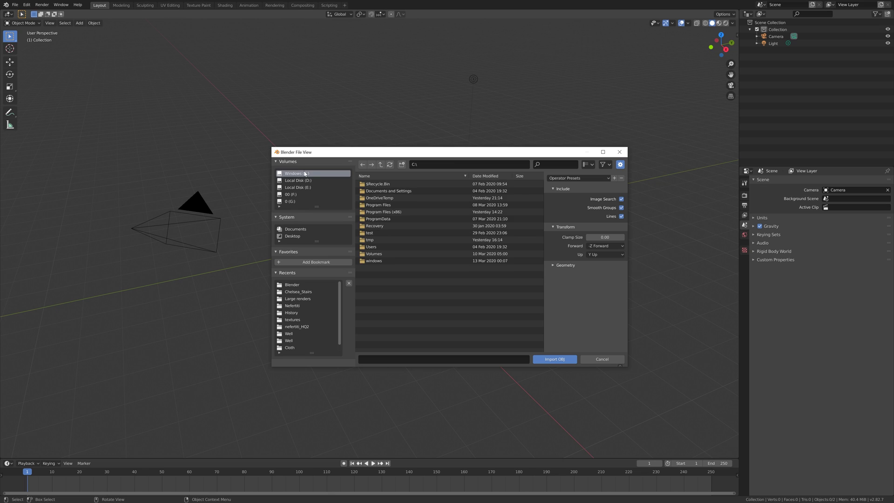
{"action": "double_click", "coordinate": [378, 248]}
{"action": "double_click", "coordinate": [383, 205]}
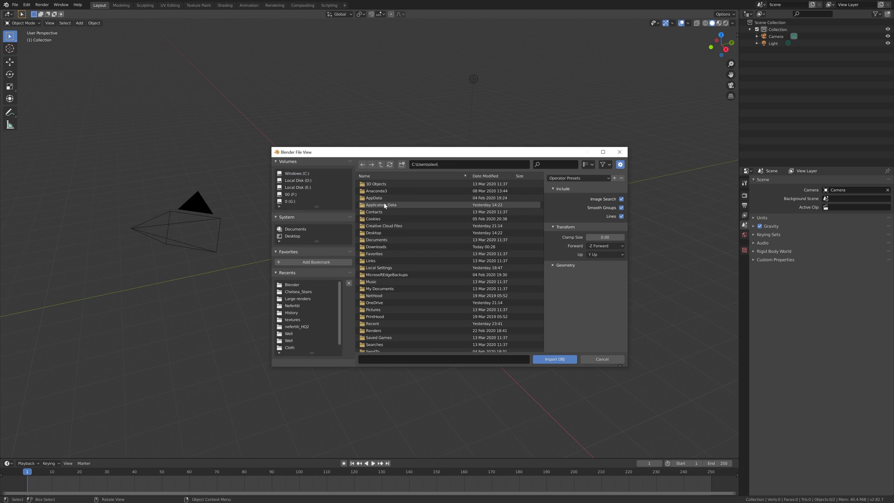
{"action": "double_click", "coordinate": [391, 247]}
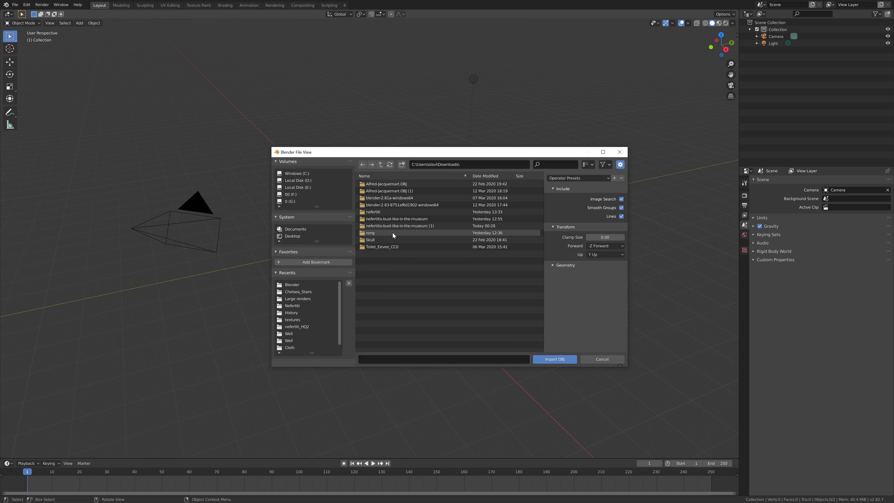
{"action": "double_click", "coordinate": [399, 226]}
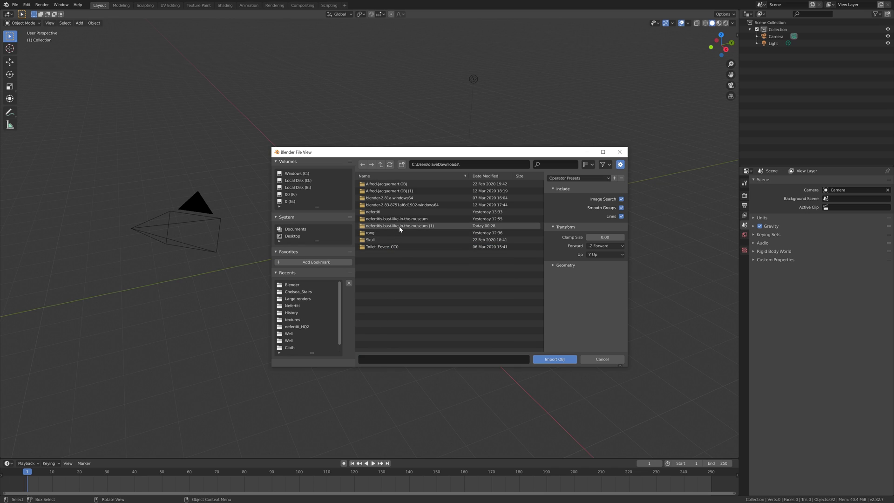
{"action": "double_click", "coordinate": [390, 185]}
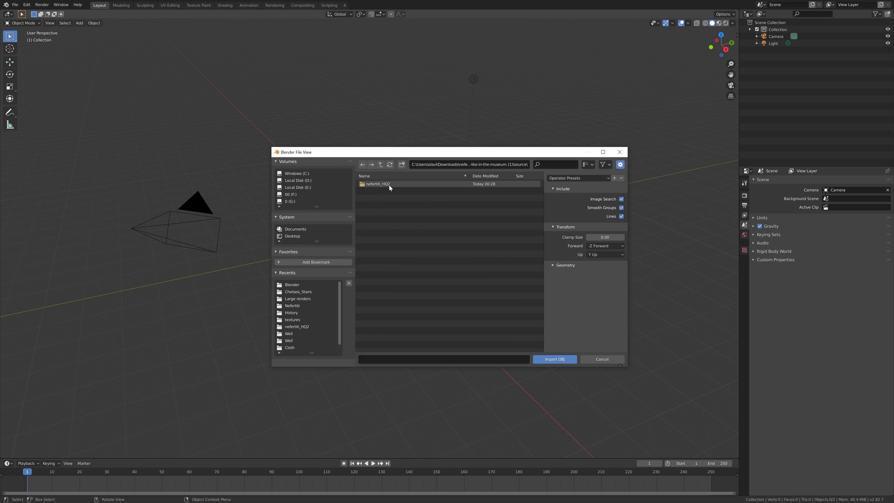
{"action": "left_click", "coordinate": [390, 185]}
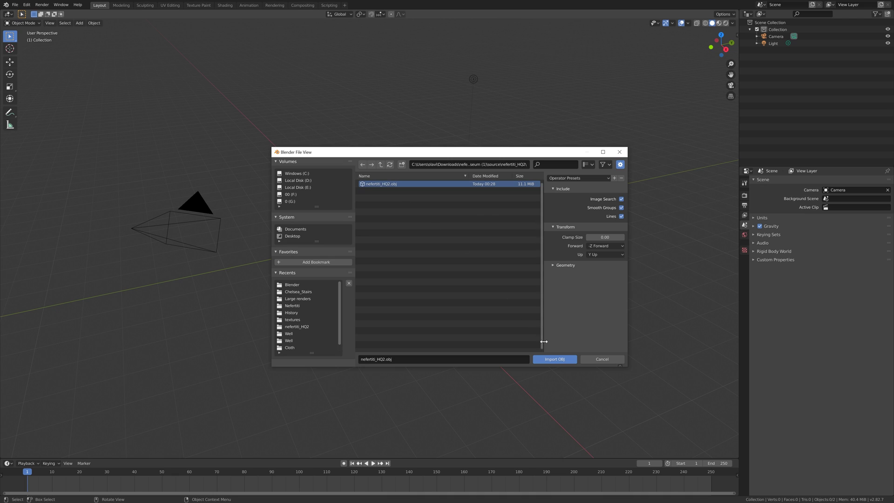
{"action": "left_click", "coordinate": [552, 359]}
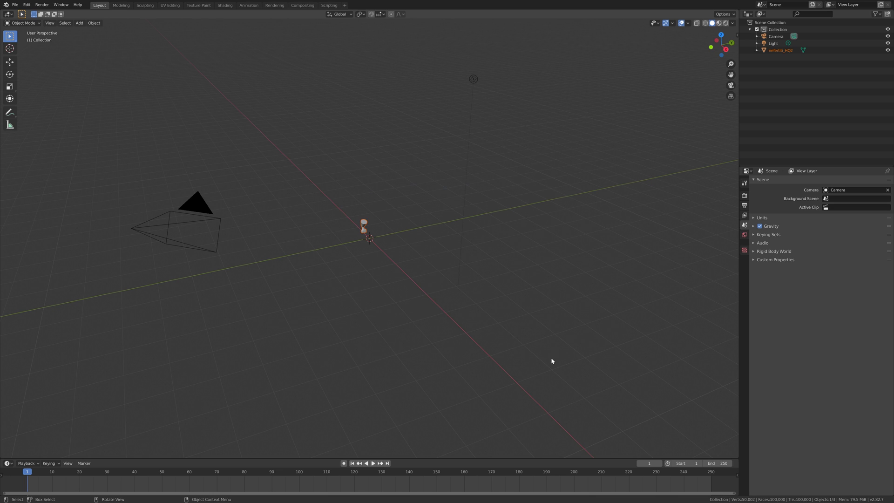
Scale the tiny imported Nefertiti bust up to a workable size
{"action": "middle_click_drag", "start_coordinate": [376, 248], "coordinate": [426, 245]}
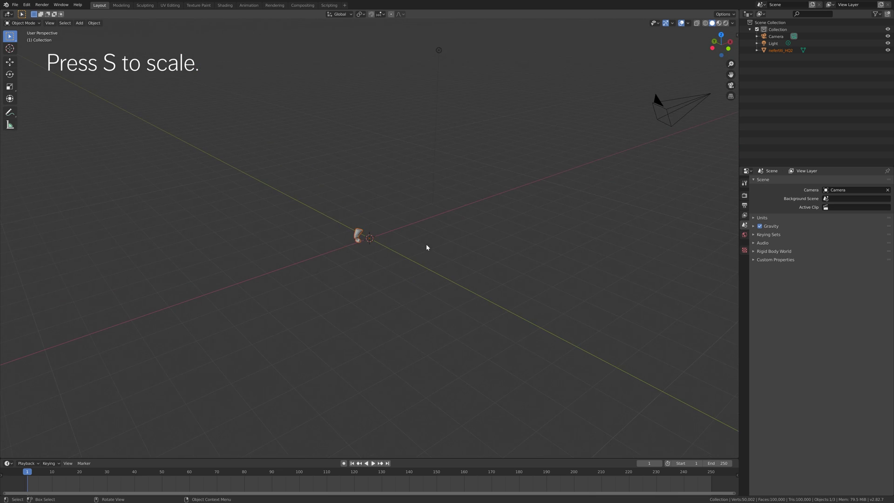
{"action": "scroll", "coordinate": [426, 244], "scroll_direction": "up", "scroll_amount": 5}
{"action": "key", "text": "s"}
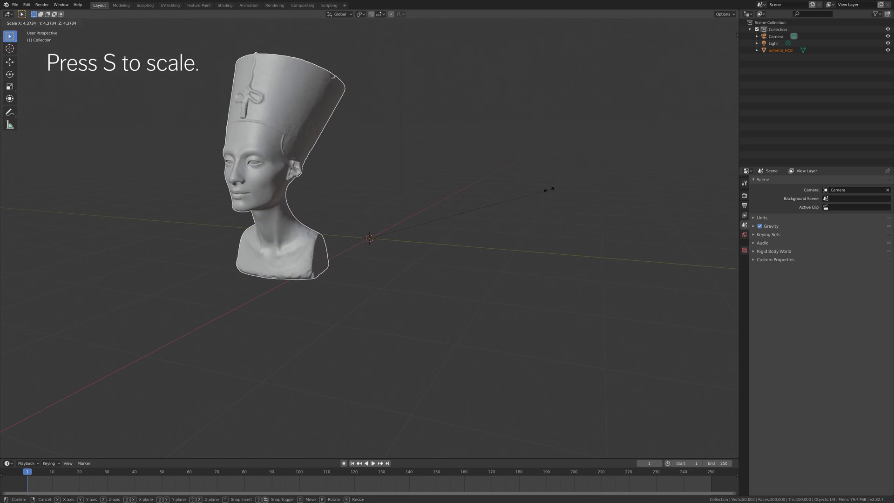
{"action": "left_click", "coordinate": [575, 164]}
{"action": "middle_click_drag", "start_coordinate": [410, 206], "coordinate": [425, 208]}
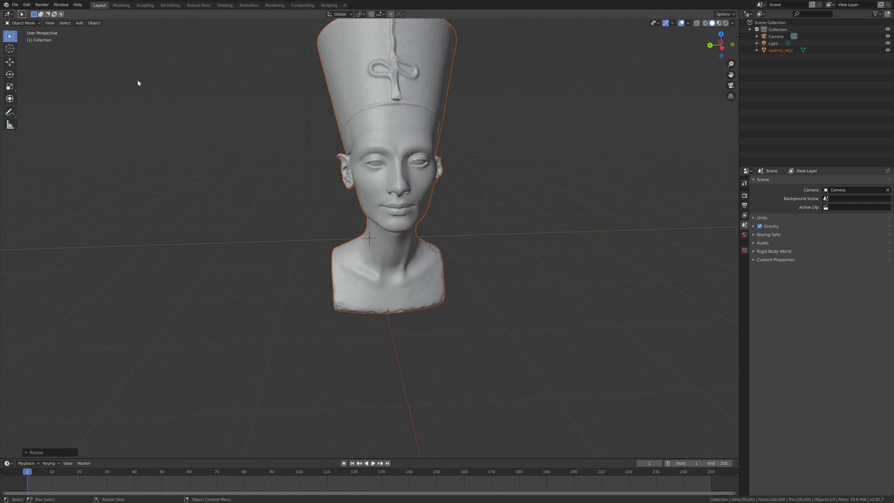
Set the bust's origin to its geometry, then briefly check it in rendered shading
{"action": "left_click", "coordinate": [95, 23]}
{"action": "mouse_move", "coordinate": [104, 40]}
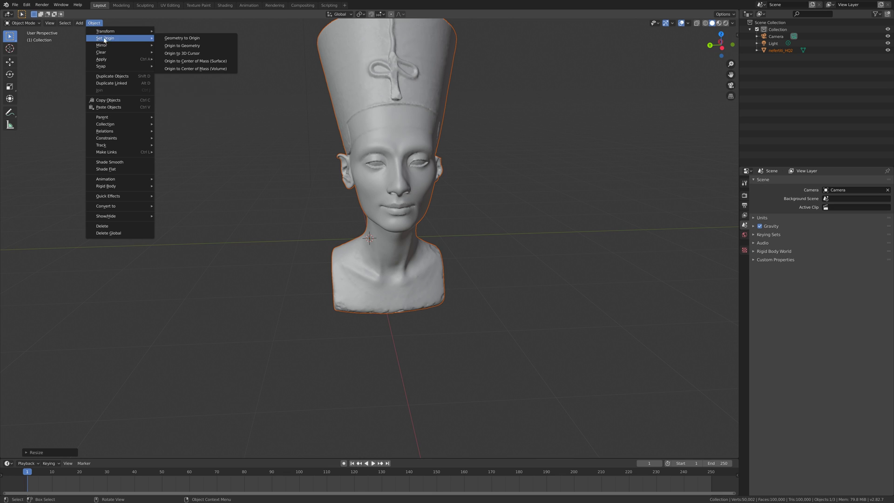
{"action": "left_click", "coordinate": [171, 45]}
{"action": "scroll", "coordinate": [174, 41], "scroll_direction": "down", "scroll_amount": 3}
{"action": "middle_click_drag", "start_coordinate": [174, 41], "coordinate": [426, 225]}
{"action": "scroll", "coordinate": [378, 159], "scroll_direction": "up", "scroll_amount": 2}
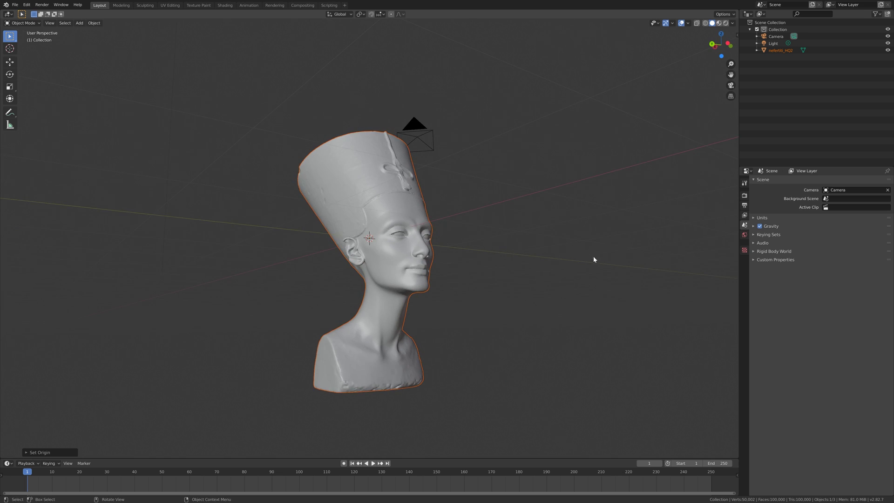
{"action": "left_click", "coordinate": [726, 23]}
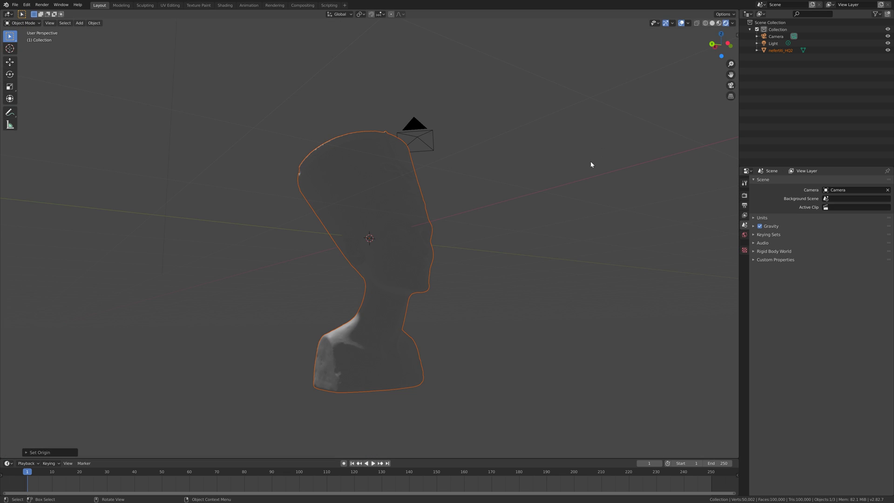
{"action": "mouse_move", "coordinate": [590, 164]}
{"action": "middle_mouse_down"}
{"action": "mouse_move", "coordinate": [559, 180]}
{"action": "mouse_move", "coordinate": [601, 153]}
{"action": "middle_mouse_up"}
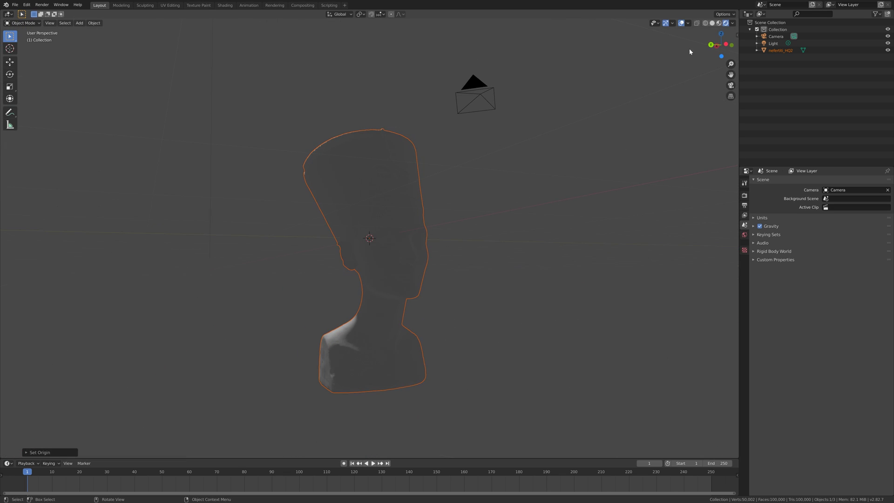
{"action": "left_click", "coordinate": [712, 22]}
In Render Properties choose Cycles and give both Render and Viewport 400 samples
{"action": "left_click", "coordinate": [744, 195]}
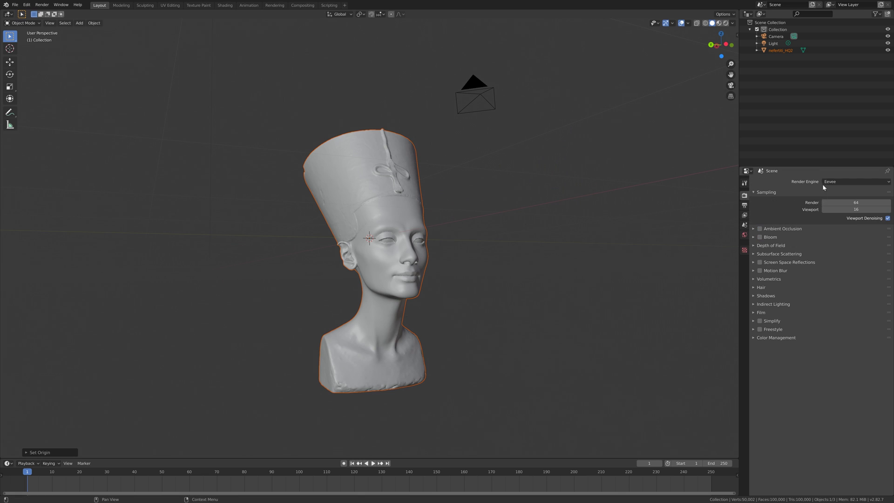
{"action": "left_click", "coordinate": [823, 186]}
{"action": "left_click", "coordinate": [830, 202]}
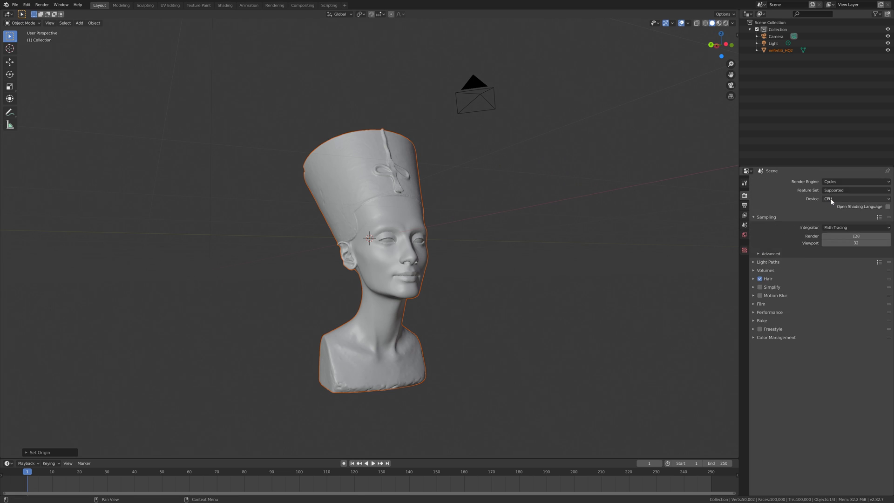
{"action": "left_click_drag", "start_coordinate": [837, 236], "coordinate": [836, 244]}
{"action": "type", "text": "2"}
{"action": "key", "text": "Return"}
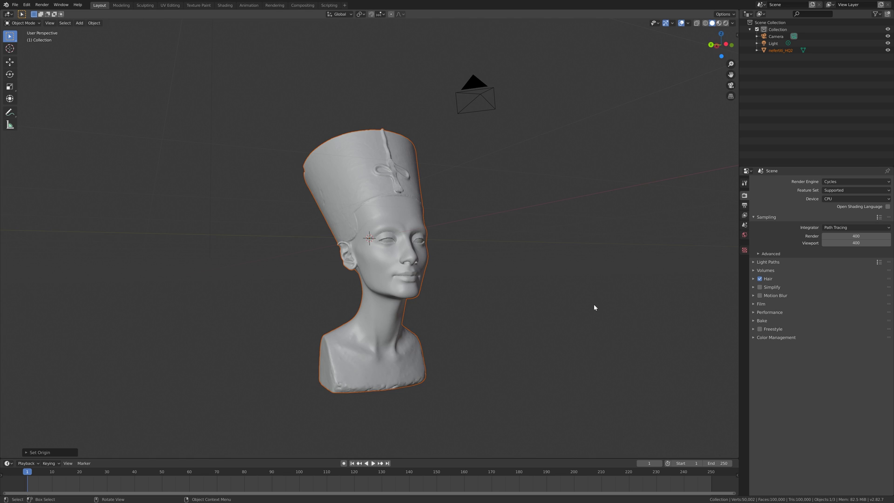
{"action": "middle_click_drag", "start_coordinate": [594, 307], "coordinate": [605, 279]}
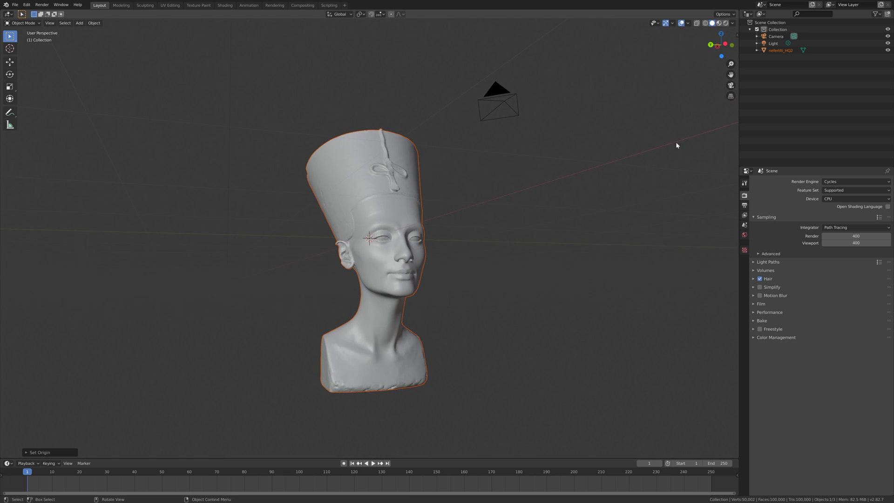
Turn the scene light into a Sun with strength 3
{"action": "left_click", "coordinate": [774, 43]}
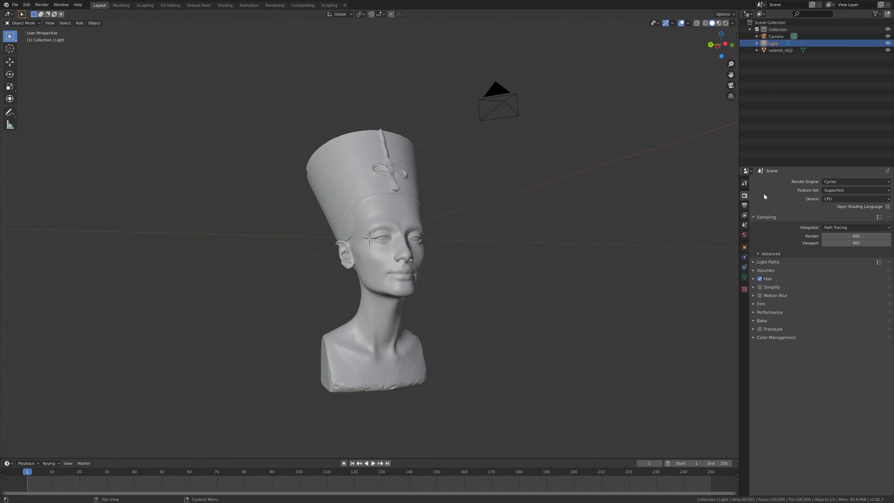
{"action": "left_click", "coordinate": [745, 277]}
{"action": "left_click", "coordinate": [804, 211]}
{"action": "left_click", "coordinate": [856, 227]}
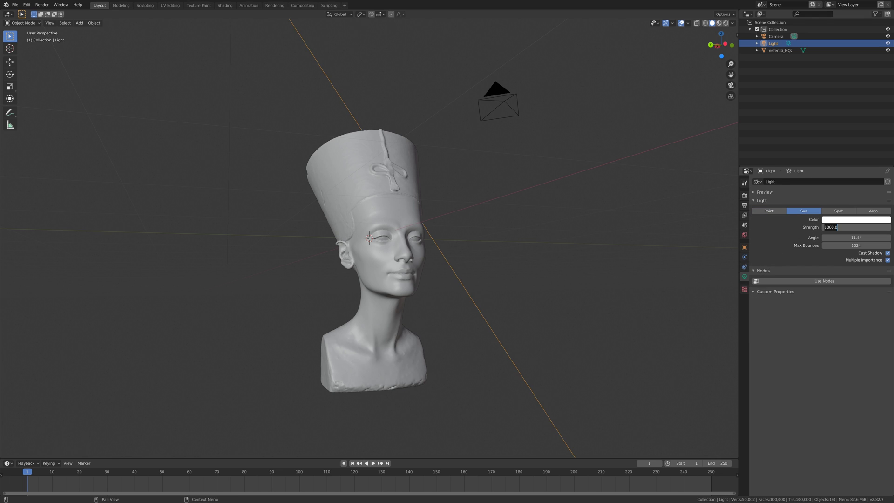
{"action": "type", "text": "3."}
{"action": "key", "text": "Return"}
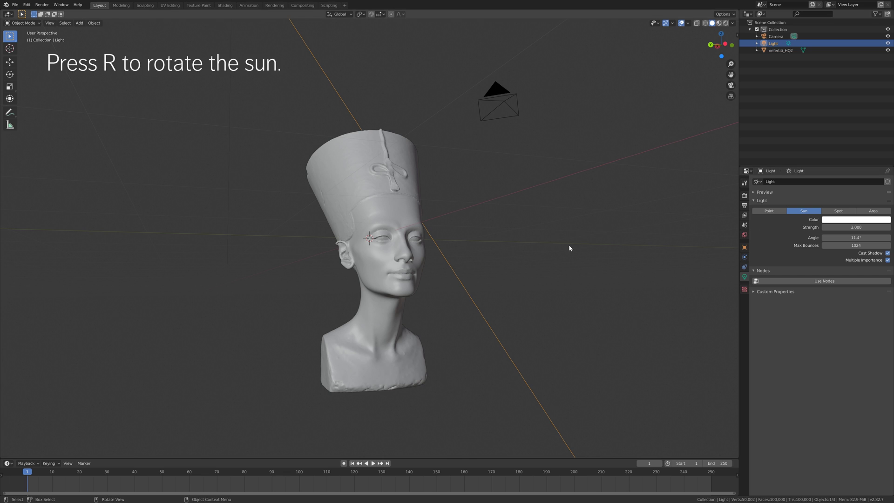
{"action": "scroll", "coordinate": [580, 249], "scroll_direction": "down", "scroll_amount": 5}
Rotate the sun freely and around Z toward the bust, then view it in rendered shading
{"action": "key", "text": "r"}
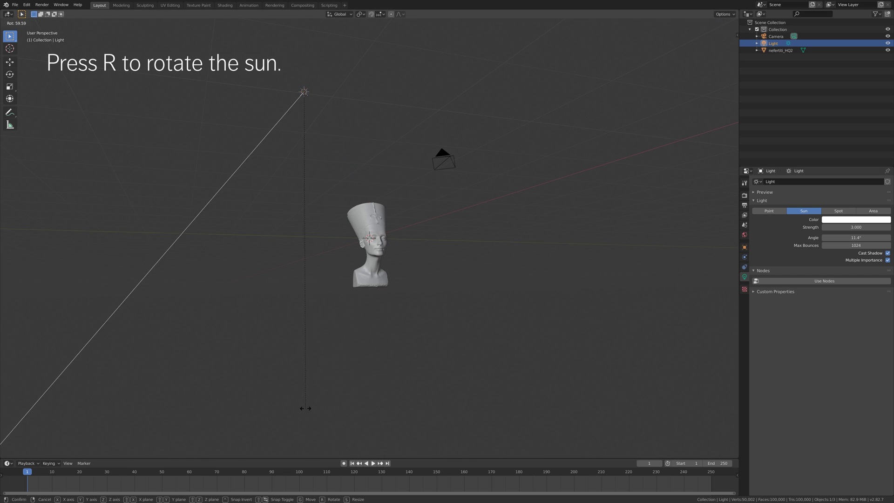
{"action": "left_click", "coordinate": [316, 397]}
{"action": "middle_click_drag", "start_coordinate": [317, 397], "coordinate": [457, 357]}
{"action": "key", "text": "r"}
{"action": "key", "text": "z"}
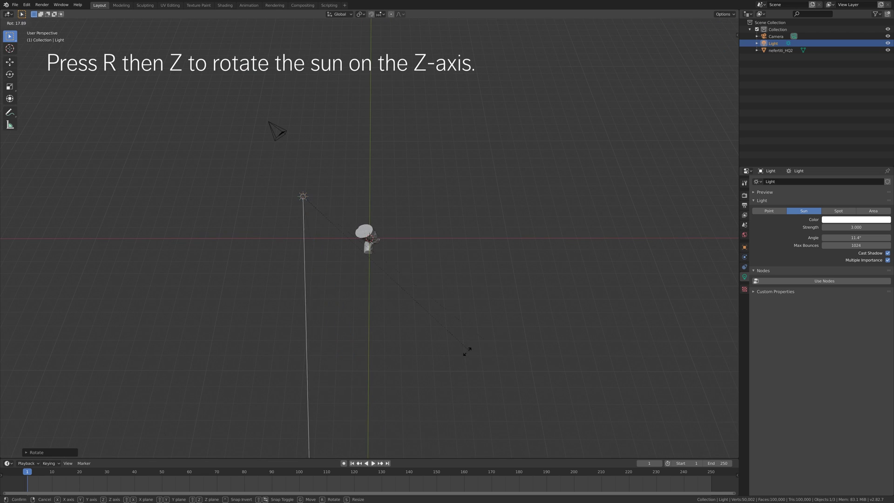
{"action": "left_click", "coordinate": [428, 326]}
{"action": "middle_click_drag", "start_coordinate": [429, 327], "coordinate": [377, 306]}
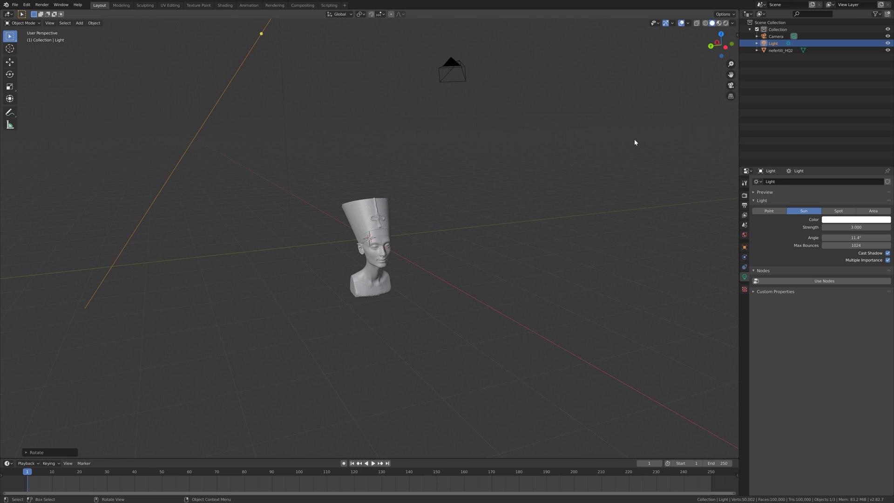
{"action": "left_click", "coordinate": [725, 23]}
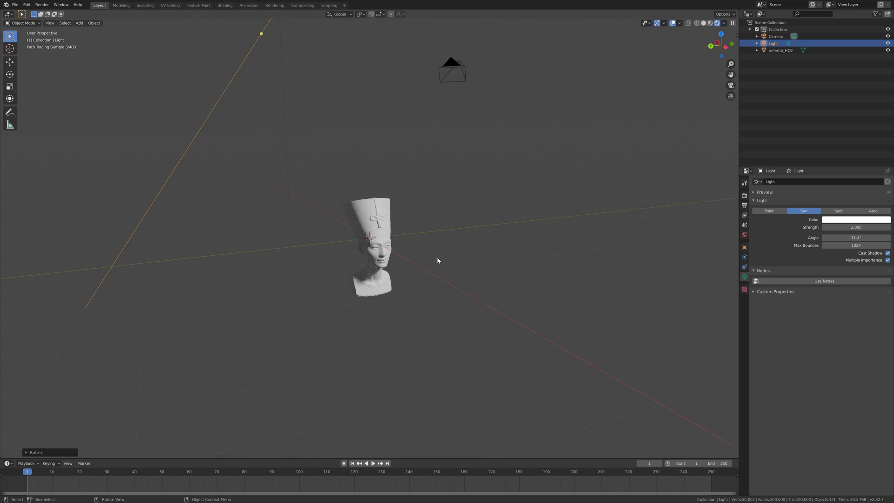
{"action": "scroll", "coordinate": [434, 265], "scroll_direction": "up", "scroll_amount": 5}
{"action": "middle_click_drag", "start_coordinate": [432, 273], "coordinate": [415, 262]}
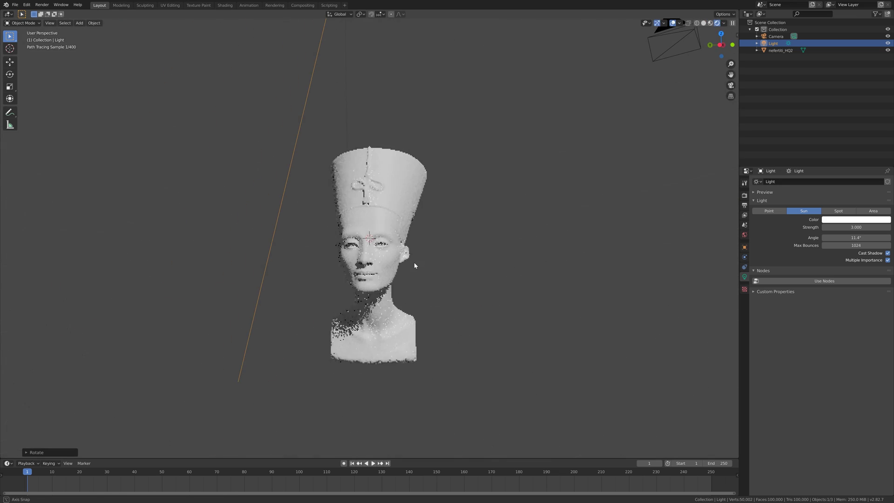
Plug an Image Texture node into the bust material's Base Color
{"action": "left_click", "coordinate": [400, 202]}
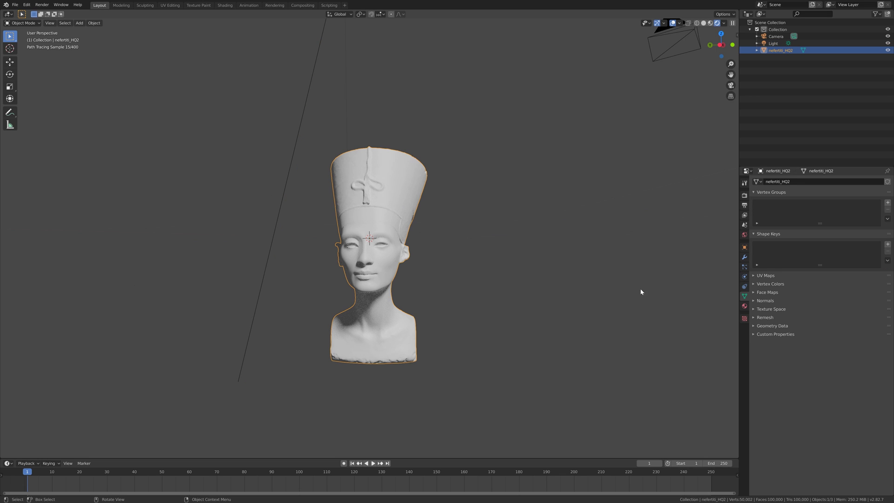
{"action": "left_click", "coordinate": [745, 307]}
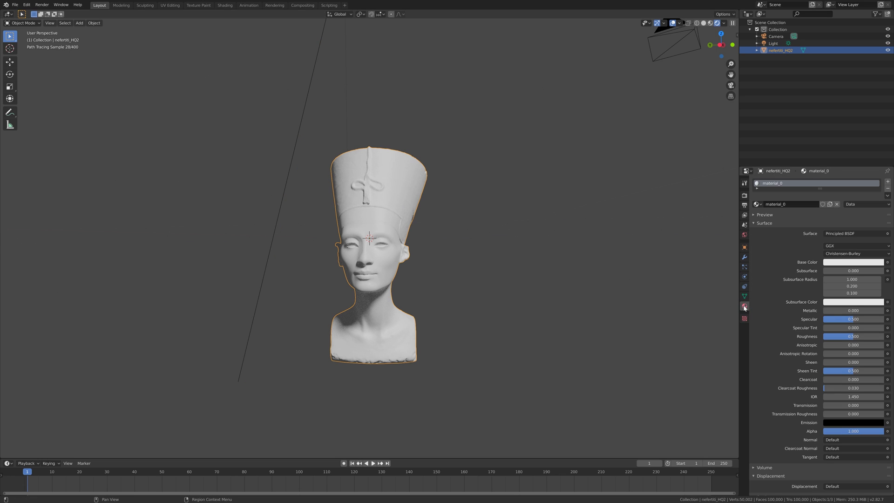
{"action": "left_click", "coordinate": [888, 262]}
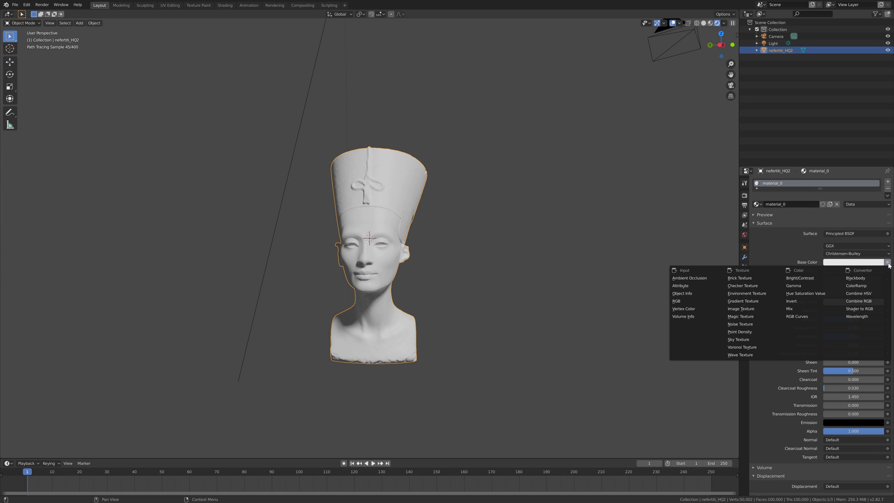
{"action": "left_click", "coordinate": [757, 308]}
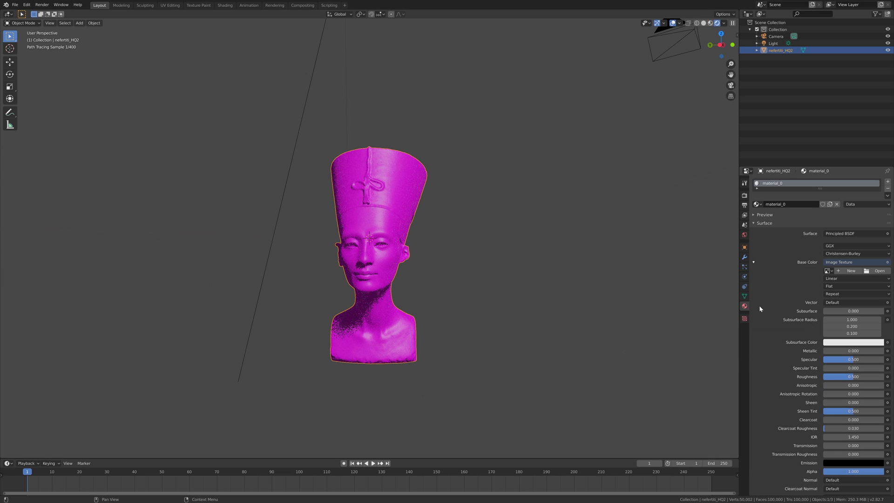
{"action": "left_click", "coordinate": [875, 273]}
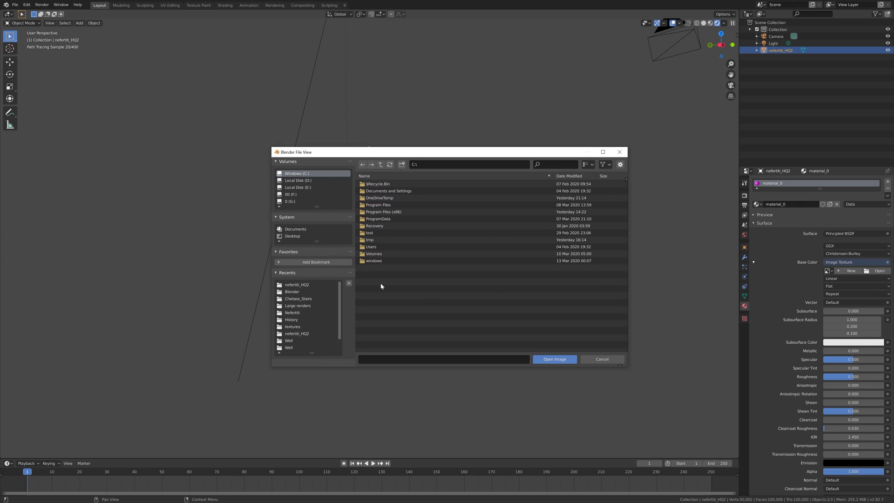
Load texture.png from the download's textures folder as the base colour image
{"action": "left_click", "coordinate": [313, 285]}
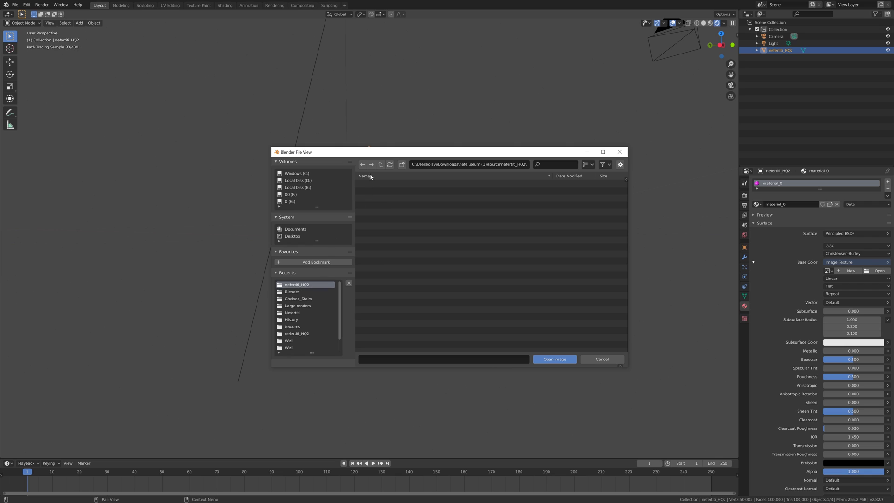
{"action": "left_click", "coordinate": [381, 165]}
{"action": "left_click", "coordinate": [381, 165]}
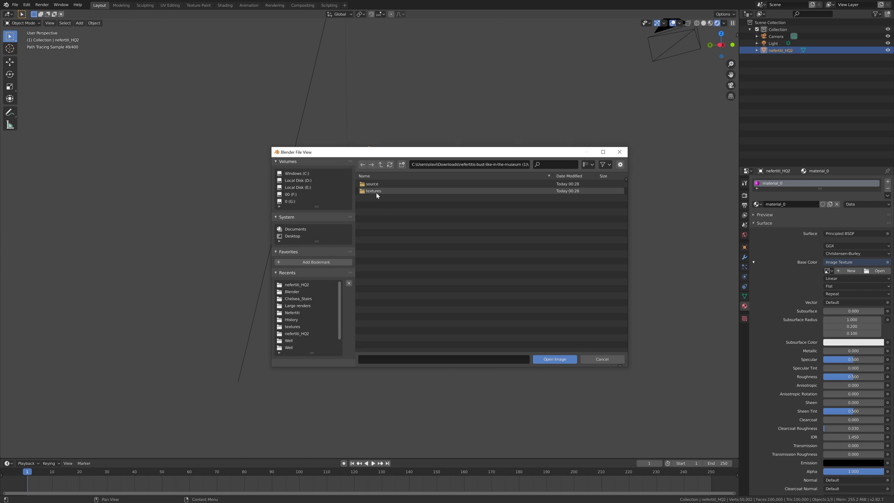
{"action": "double_click", "coordinate": [375, 191]}
{"action": "left_click", "coordinate": [377, 184]}
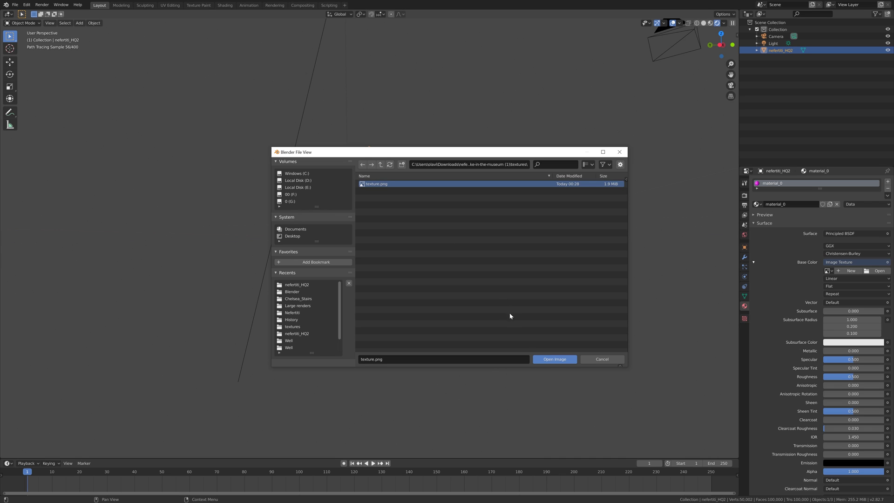
{"action": "left_click", "coordinate": [543, 360]}
{"action": "scroll", "coordinate": [466, 317], "scroll_direction": "up", "scroll_amount": 3}
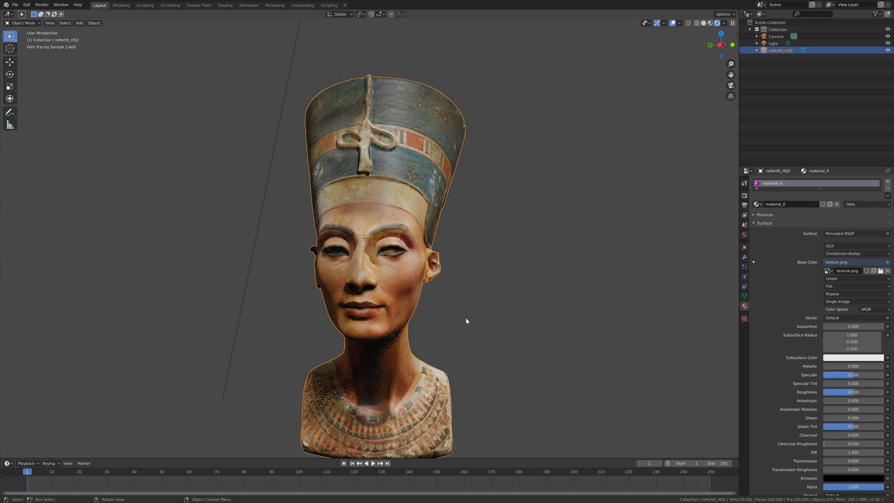
{"action": "middle_click_drag", "start_coordinate": [466, 318], "coordinate": [448, 315]}
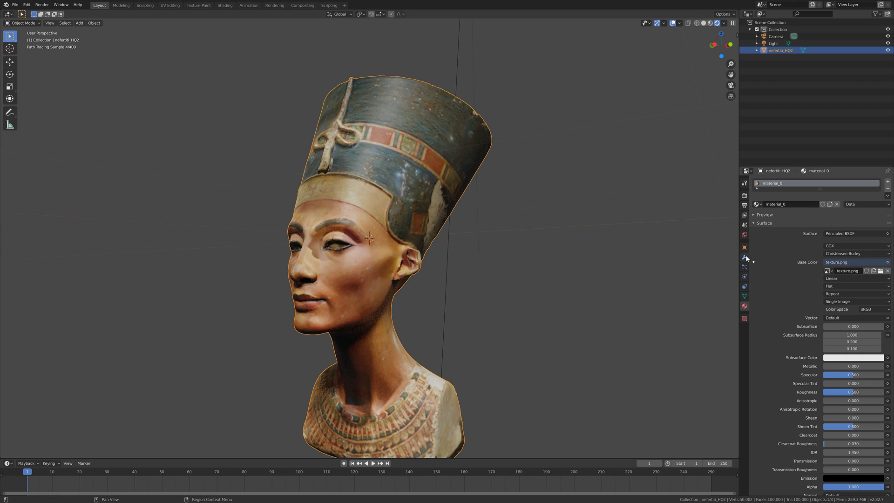
Turn the World colour black (Value 0) and hide the viewport overlays
{"action": "scroll", "coordinate": [439, 300], "scroll_direction": "down", "scroll_amount": 5}
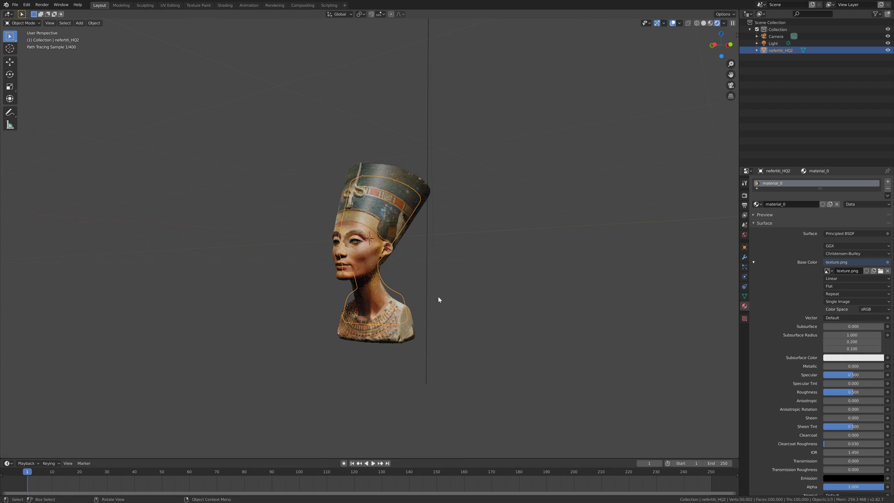
{"action": "middle_click_drag", "start_coordinate": [440, 300], "coordinate": [494, 302]}
{"action": "scroll", "coordinate": [485, 303], "scroll_direction": "up", "scroll_amount": 4}
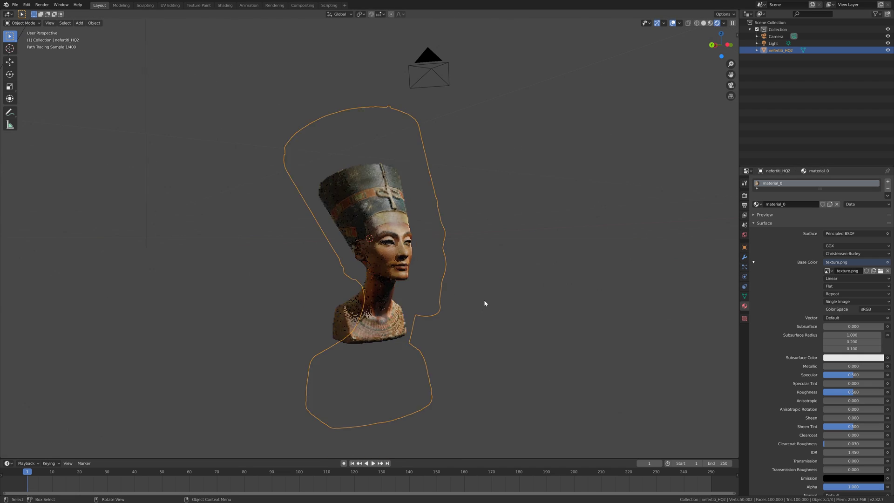
{"action": "left_click", "coordinate": [745, 234]}
{"action": "left_click", "coordinate": [837, 222]}
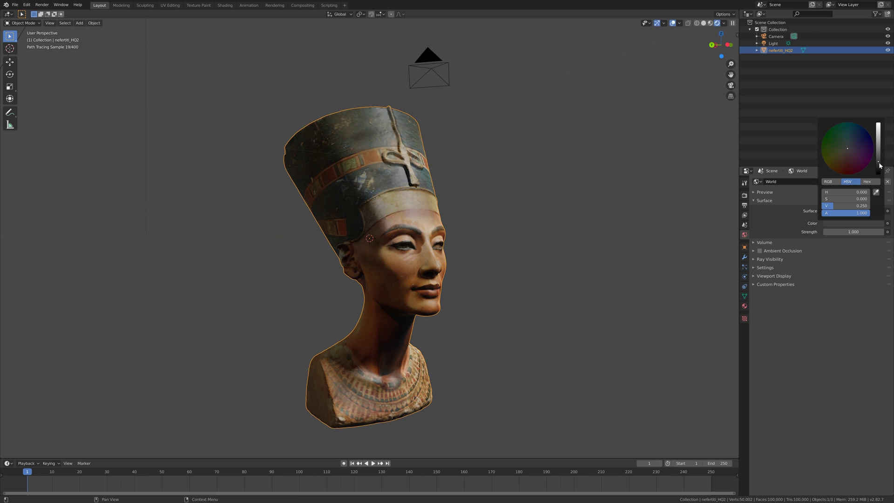
{"action": "left_click_drag", "start_coordinate": [879, 162], "coordinate": [879, 177]}
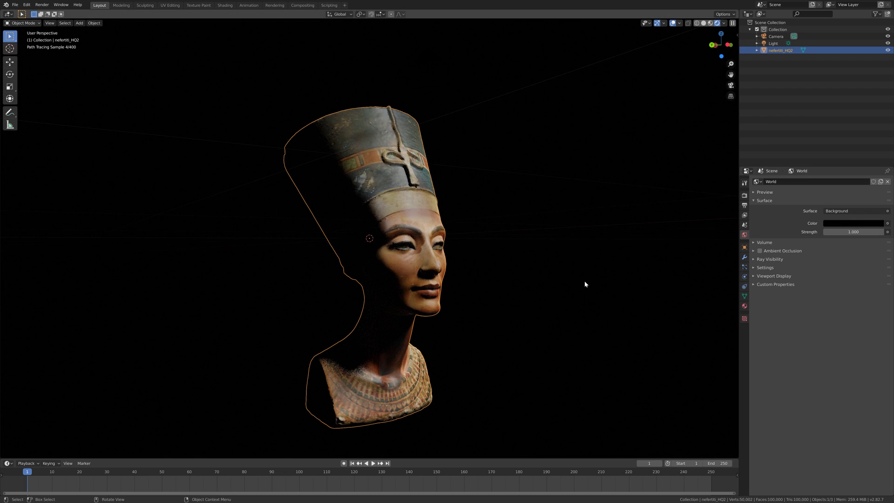
{"action": "left_click", "coordinate": [672, 25]}
{"action": "mouse_move", "coordinate": [651, 90]}
{"action": "middle_mouse_down"}
{"action": "mouse_move", "coordinate": [589, 213]}
{"action": "mouse_move", "coordinate": [562, 211]}
{"action": "mouse_move", "coordinate": [570, 270]}
{"action": "mouse_move", "coordinate": [553, 275]}
{"action": "mouse_move", "coordinate": [565, 280]}
{"action": "middle_mouse_up"}
Rotate the Light around the global Z axis, then reselect the nefertiti_HQ2 bust
{"action": "scroll", "coordinate": [568, 270], "scroll_direction": "down", "scroll_amount": 3}
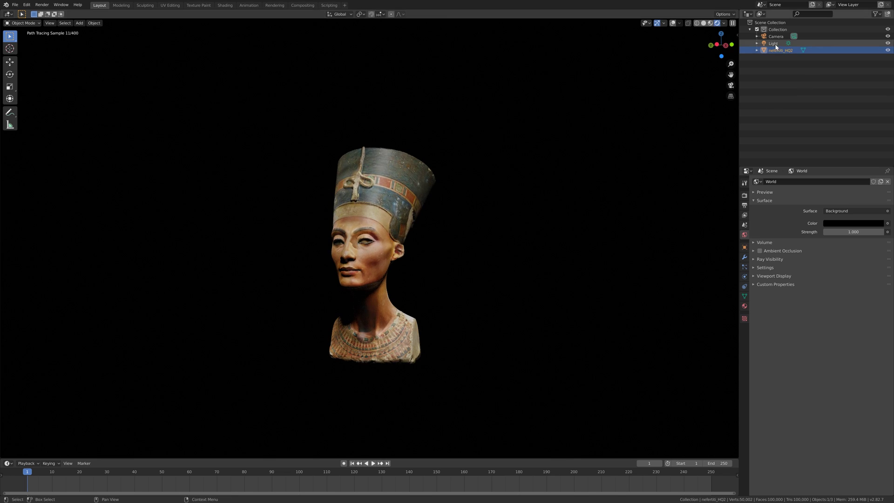
{"action": "left_click", "coordinate": [811, 43]}
{"action": "key", "text": "g"}
{"action": "key", "text": "r"}
{"action": "key", "text": "z"}
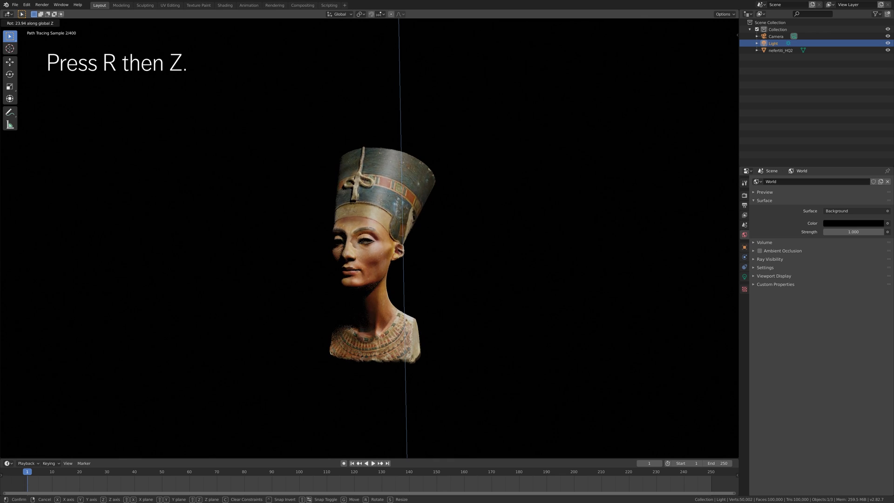
{"action": "left_click", "coordinate": [466, 284]}
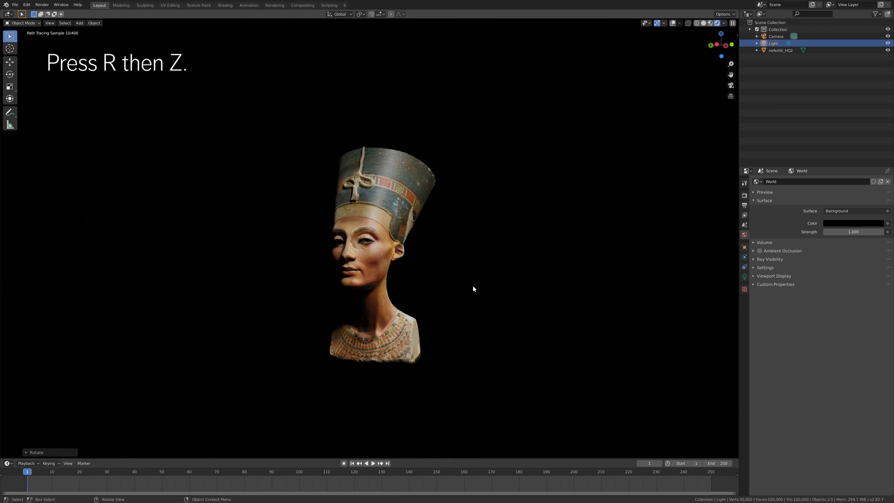
{"action": "left_click", "coordinate": [433, 231]}
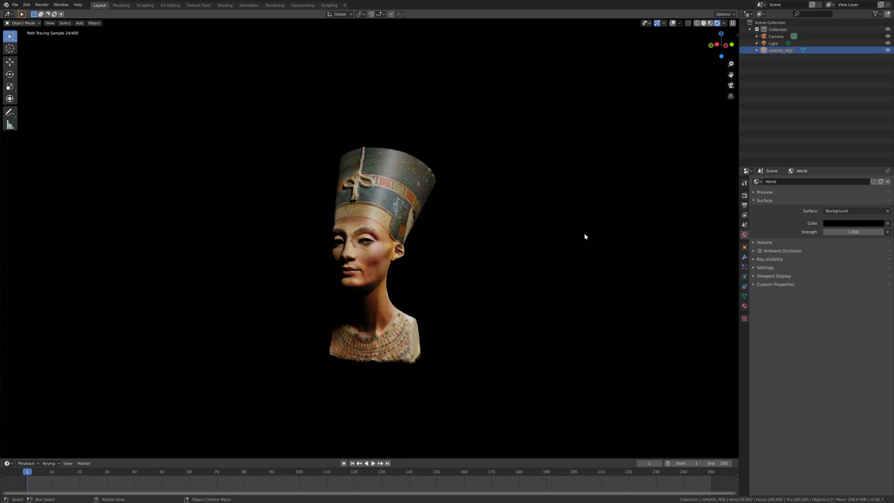
{"action": "left_click", "coordinate": [744, 306]}
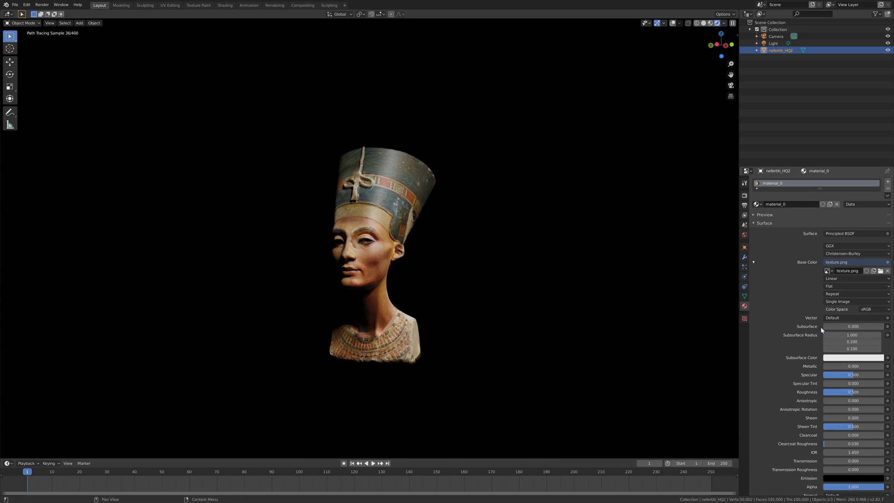
Set the bust material's Metallic to 0.319 and adjust Roughness to 0.511
{"action": "scroll", "coordinate": [412, 250], "scroll_direction": "up", "scroll_amount": 4}
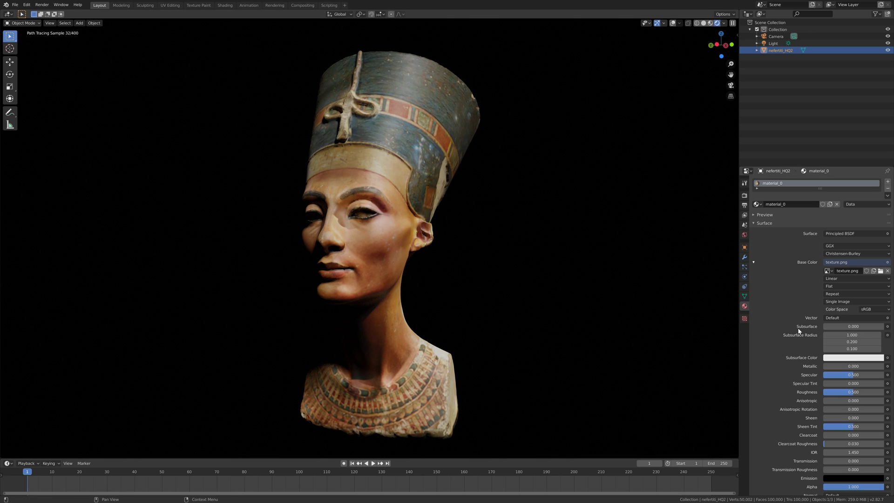
{"action": "left_click_drag", "start_coordinate": [833, 366], "coordinate": [851, 366]}
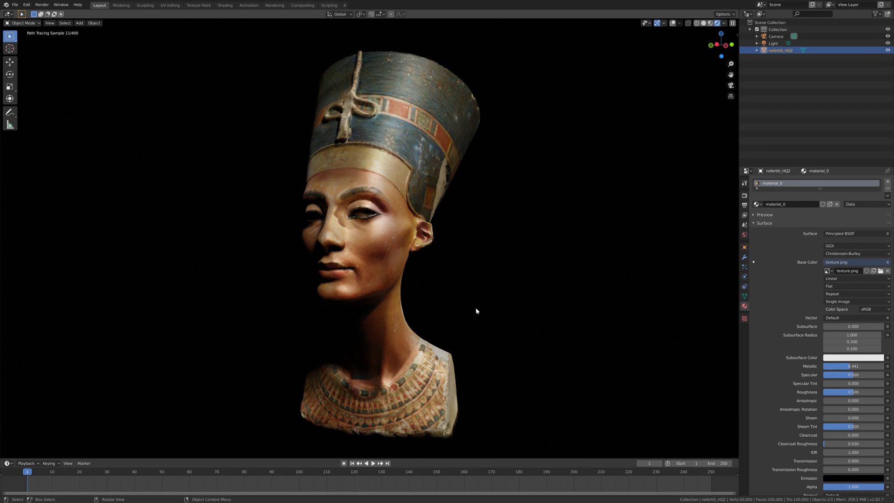
{"action": "scroll", "coordinate": [477, 310], "scroll_direction": "down", "scroll_amount": 3}
{"action": "scroll", "coordinate": [476, 311], "scroll_direction": "up", "scroll_amount": 5}
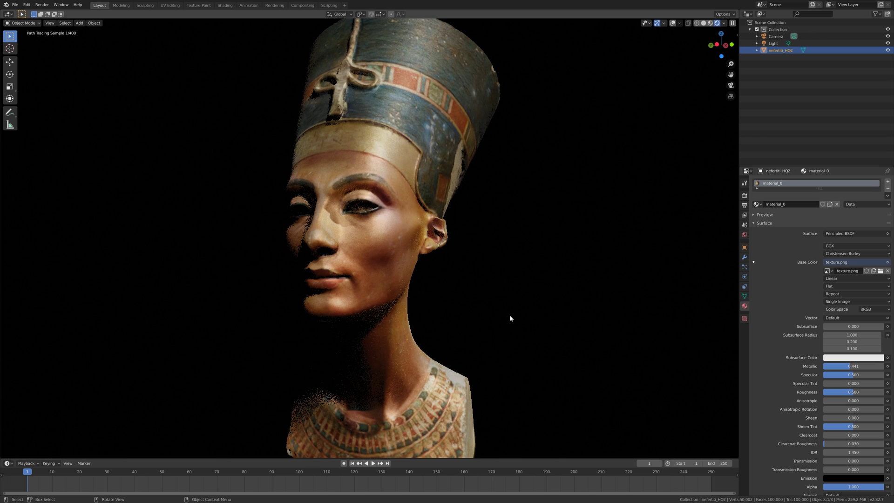
{"action": "left_click_drag", "start_coordinate": [852, 366], "coordinate": [844, 366]}
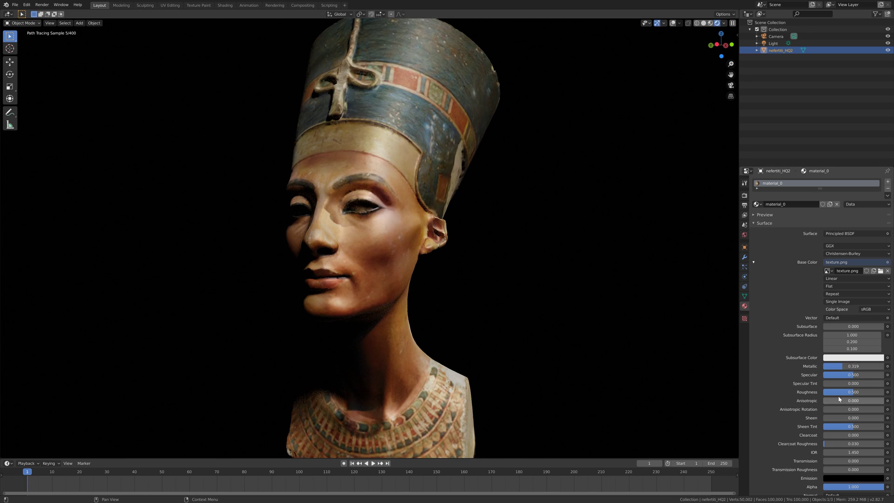
{"action": "mouse_move", "coordinate": [843, 392]}
{"action": "left_mouse_down"}
{"action": "mouse_move", "coordinate": [833, 392]}
{"action": "mouse_move", "coordinate": [846, 392]}
{"action": "left_mouse_up"}
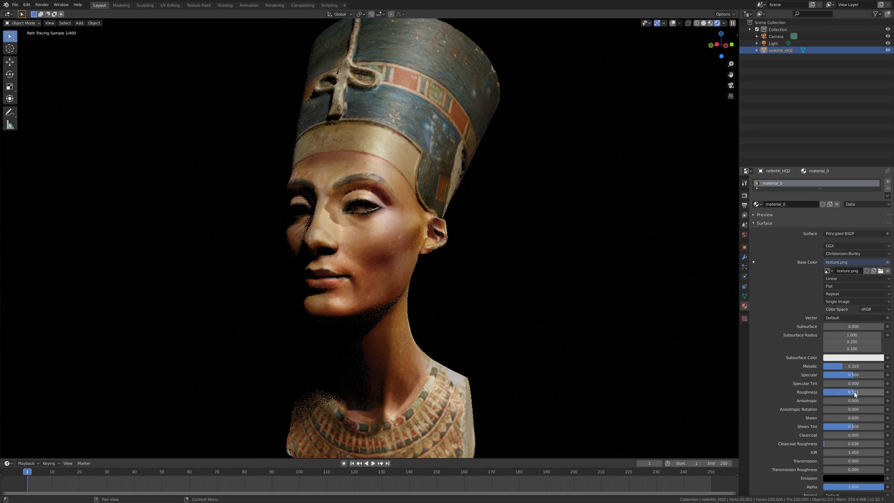
{"action": "scroll", "coordinate": [515, 327], "scroll_direction": "down", "scroll_amount": 1}
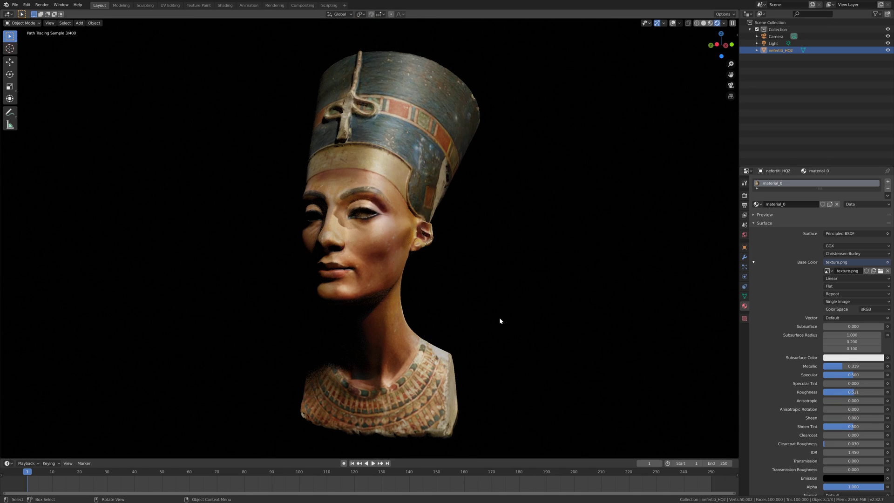
{"action": "left_click", "coordinate": [745, 258]}
Add a Subdivision Surface modifier (viewport 1, render 2) and shade the bust smooth
{"action": "left_click", "coordinate": [768, 181]}
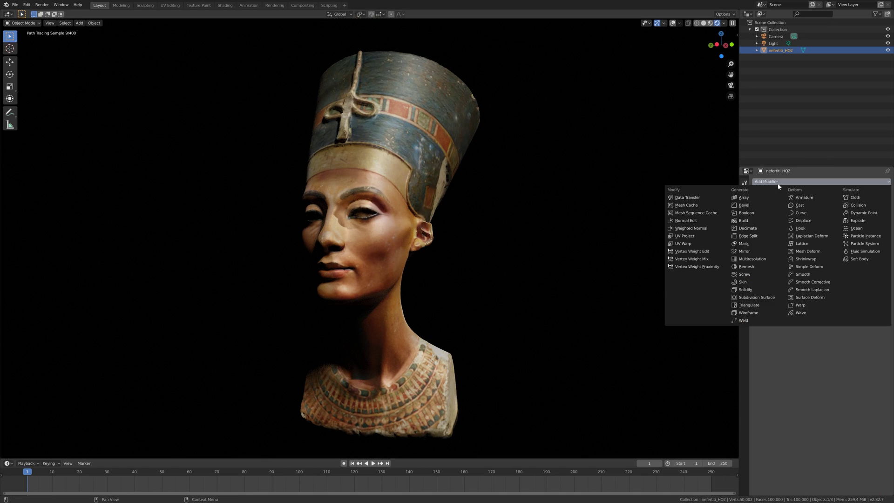
{"action": "left_click", "coordinate": [772, 298]}
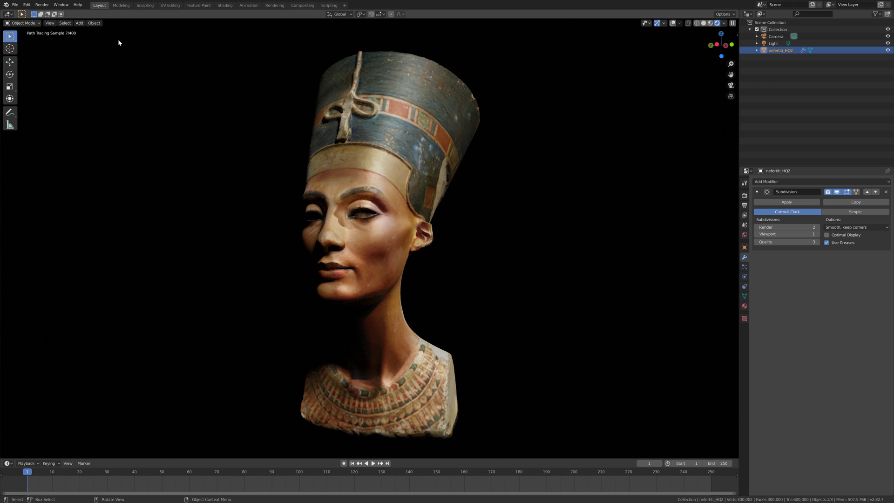
{"action": "left_click", "coordinate": [94, 23]}
{"action": "mouse_move", "coordinate": [96, 61]}
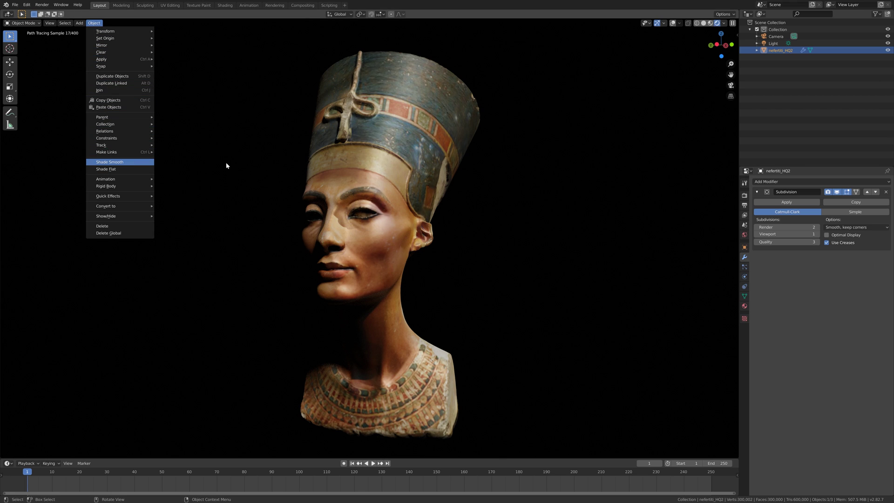
{"action": "key", "text": "Return"}
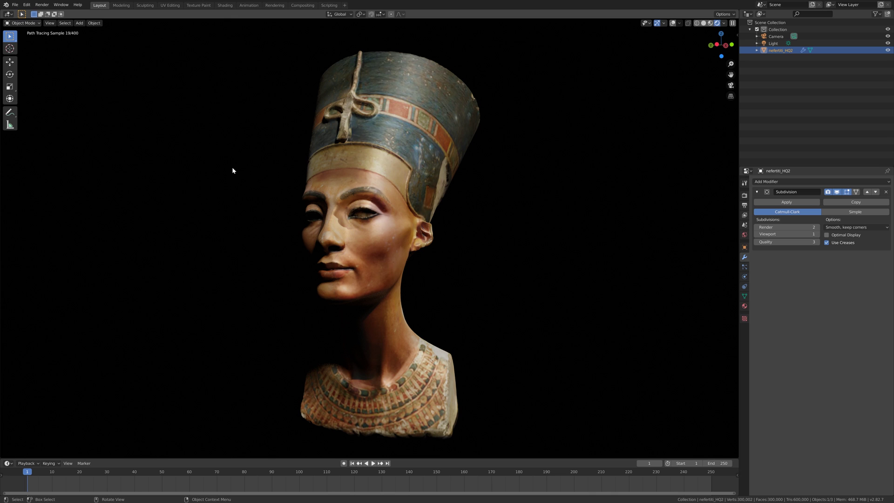
Lock the camera to the view and orbit it to a three-quarter view of the bust
{"action": "key", "text": "KP_0"}
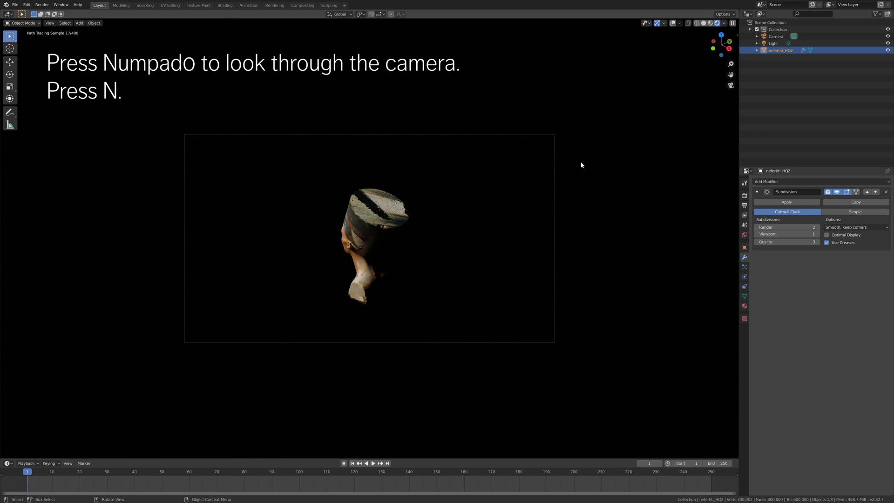
{"action": "key", "text": "n"}
{"action": "left_click", "coordinate": [726, 117]}
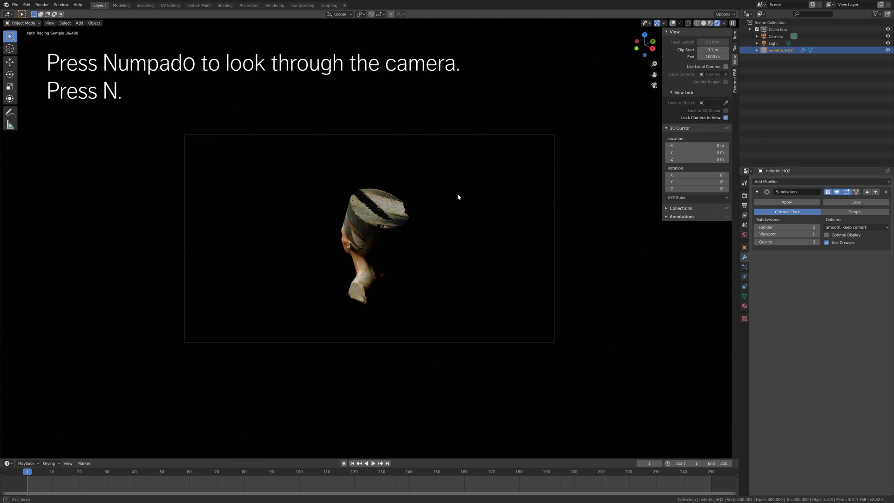
{"action": "middle_click_drag", "start_coordinate": [459, 196], "coordinate": [515, 182]}
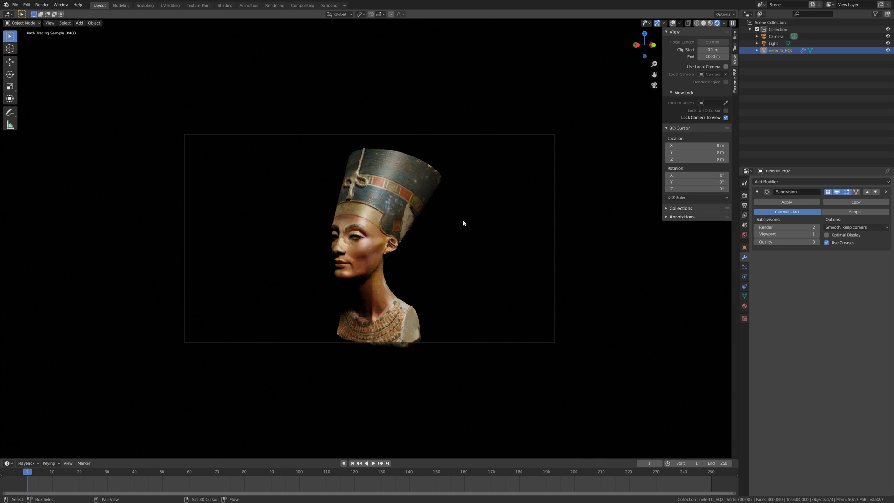
{"action": "mouse_move", "coordinate": [463, 222]}
{"action": "middle_mouse_down"}
{"action": "mouse_move", "coordinate": [505, 208]}
{"action": "mouse_move", "coordinate": [487, 194]}
{"action": "mouse_move", "coordinate": [499, 189]}
{"action": "mouse_move", "coordinate": [497, 167]}
{"action": "middle_mouse_up"}
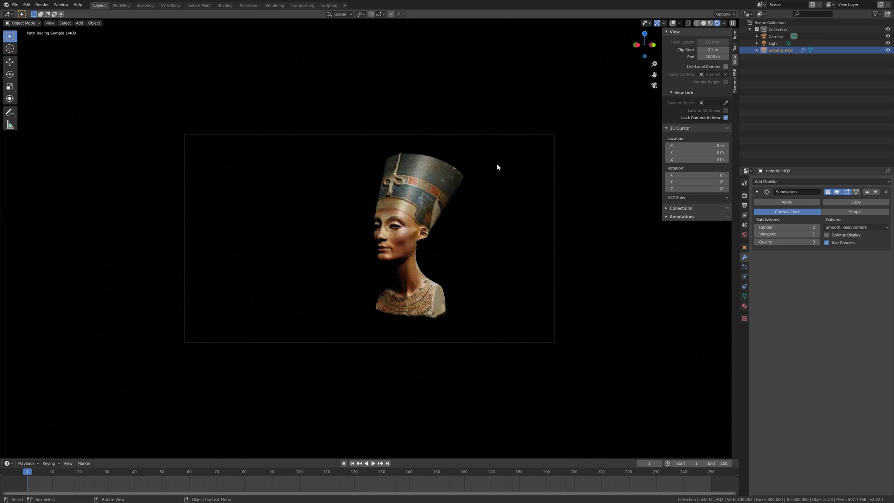
Select the camera and move it along its view axis closer to the bust
{"action": "left_click", "coordinate": [495, 136]}
{"action": "left_click", "coordinate": [533, 185]}
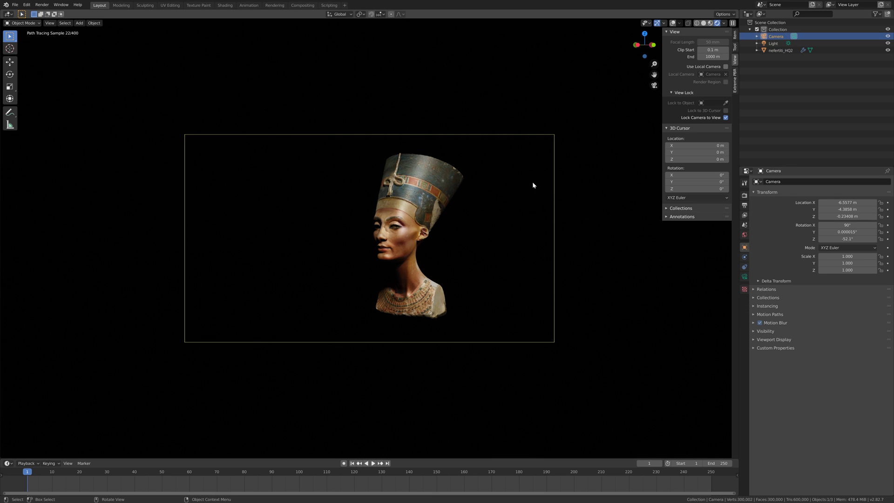
{"action": "key", "text": "g"}
{"action": "key", "text": "z"}
{"action": "key", "text": "z"}
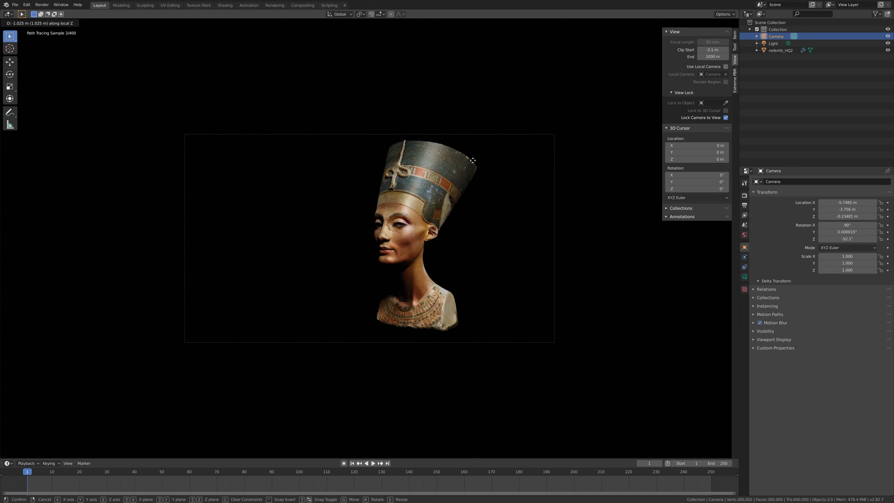
{"action": "left_click", "coordinate": [473, 163]}
{"action": "middle_click_drag", "start_coordinate": [489, 181], "coordinate": [516, 181]}
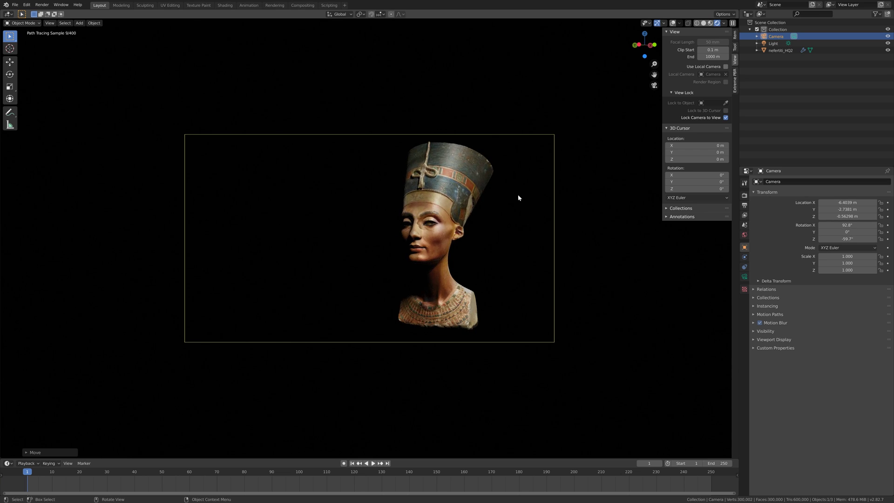
Rotate the Light around the Z axis to re-angle the sun, then reselect the camera
{"action": "left_click", "coordinate": [773, 43]}
{"action": "key", "text": "r"}
{"action": "key", "text": "z"}
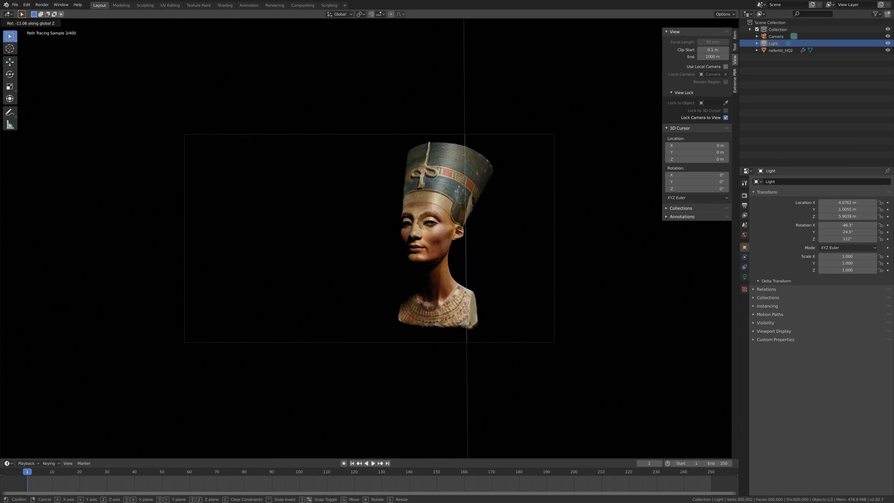
{"action": "left_click", "coordinate": [560, 233]}
{"action": "left_click", "coordinate": [776, 36]}
{"action": "key", "text": "g"}
{"action": "left_click", "coordinate": [571, 218]}
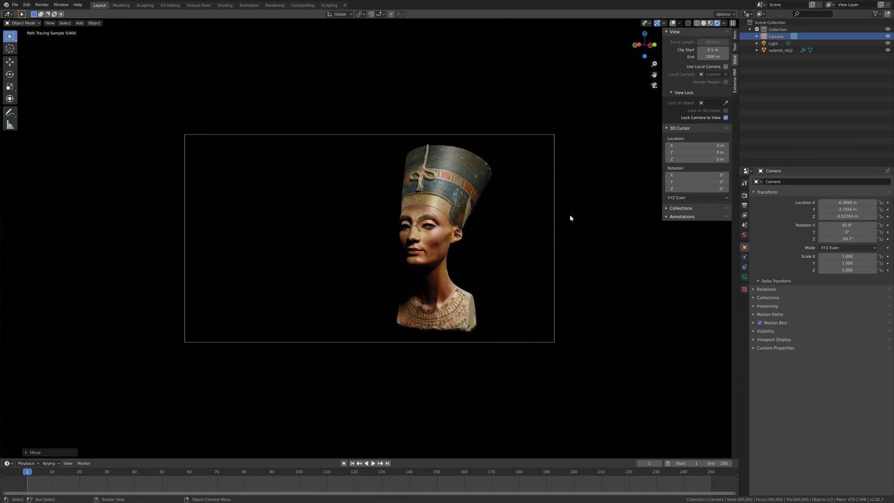
Render a still image of the camera view, then switch to the Sketchfab browser window
{"action": "left_click", "coordinate": [36, 6]}
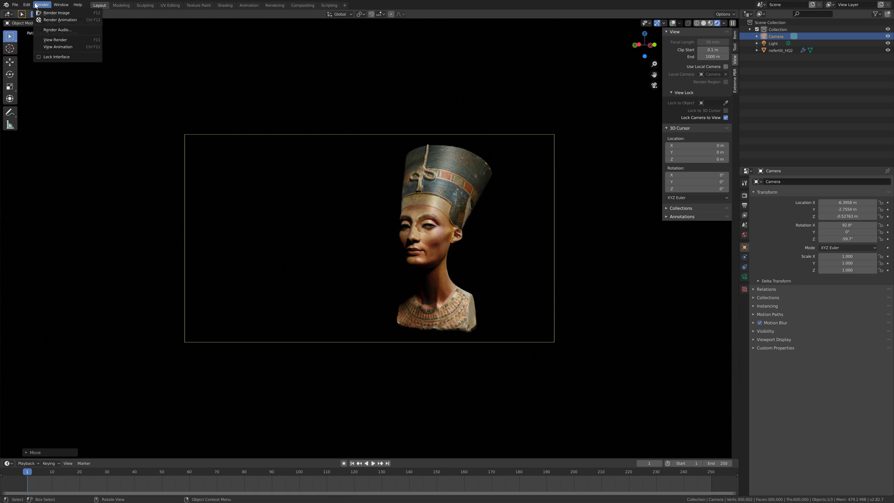
{"action": "left_click", "coordinate": [56, 12]}
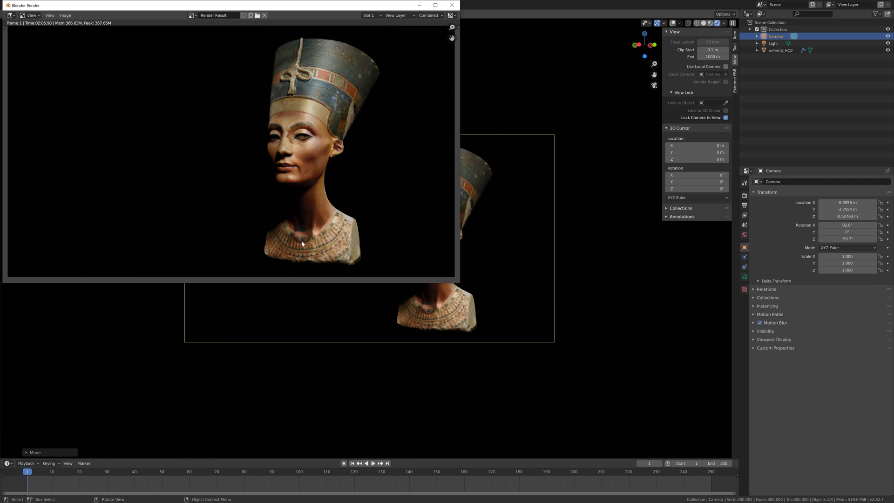
{"action": "key", "text": "alt+Tab"}
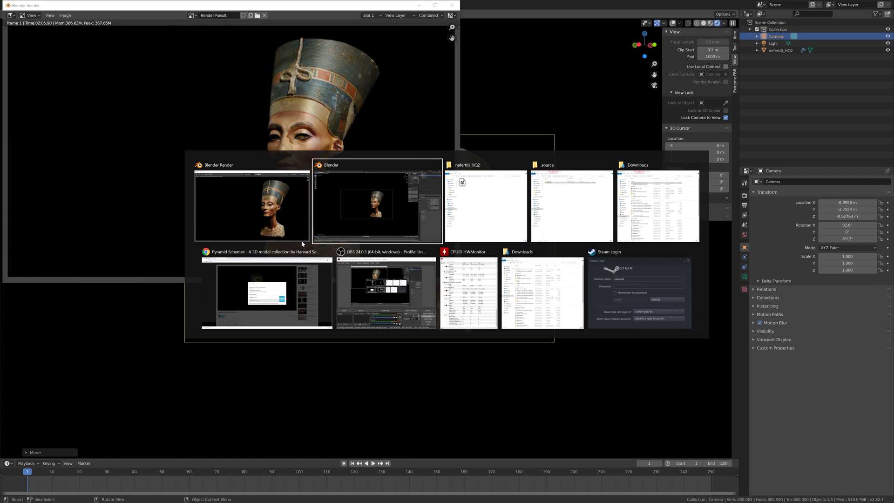
{"action": "left_click", "coordinate": [294, 264]}
Close the Download dialog and scroll through the Classic busts collection
{"action": "left_click", "coordinate": [569, 180]}
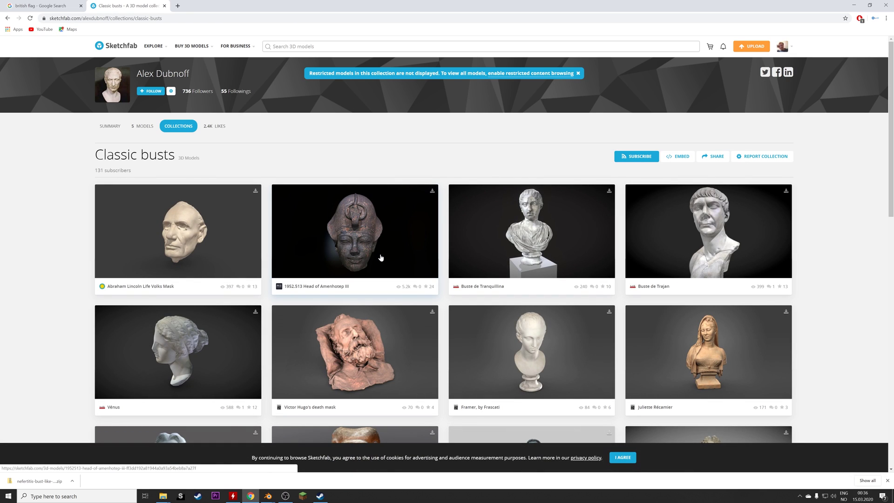
{"action": "scroll", "coordinate": [381, 257], "scroll_direction": "down", "scroll_amount": 2}
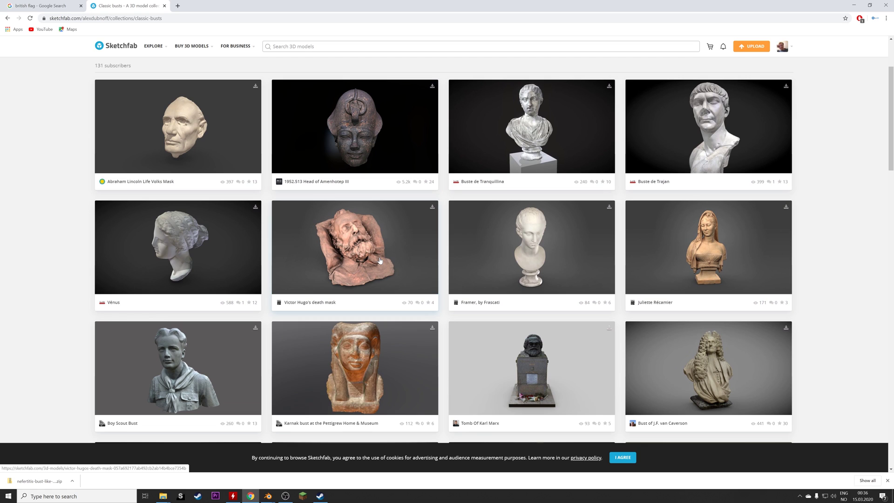
{"action": "scroll", "coordinate": [380, 261], "scroll_direction": "down", "scroll_amount": 8}
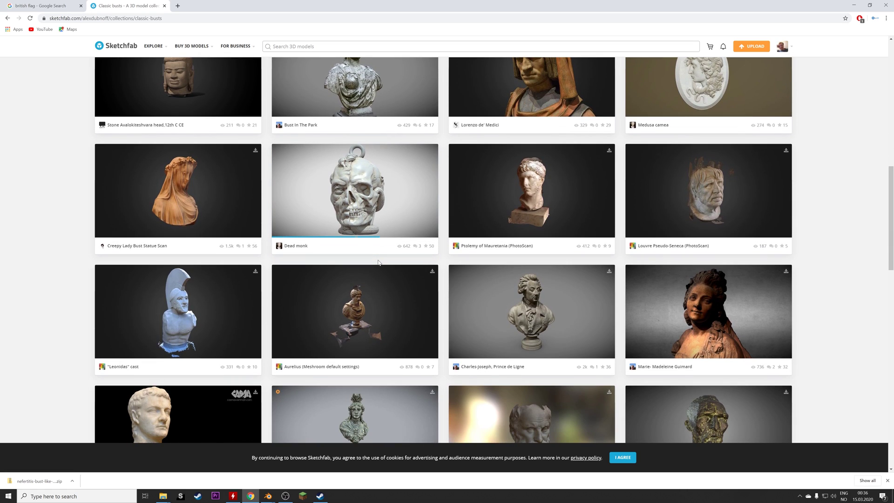
{"action": "scroll", "coordinate": [378, 263], "scroll_direction": "down", "scroll_amount": 2}
{"action": "scroll", "coordinate": [378, 263], "scroll_direction": "down", "scroll_amount": 2}
{"action": "scroll", "coordinate": [376, 263], "scroll_direction": "down", "scroll_amount": 5}
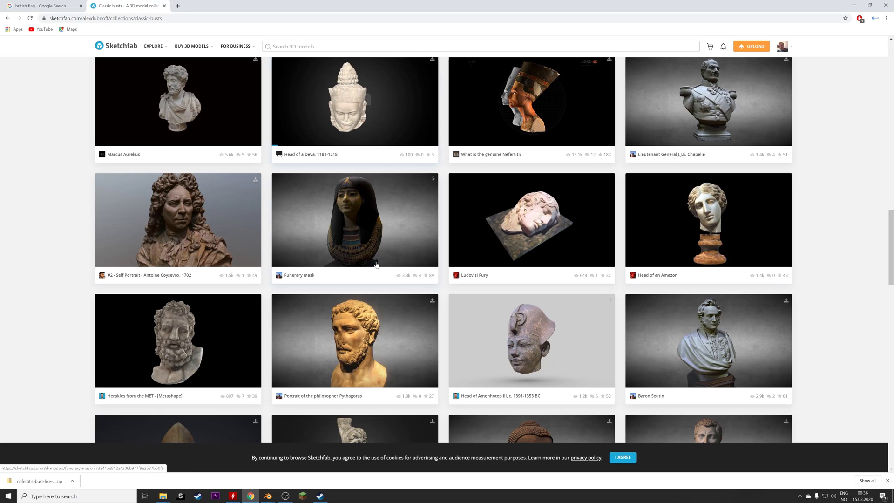
{"action": "middle_click", "coordinate": [67, 245]}
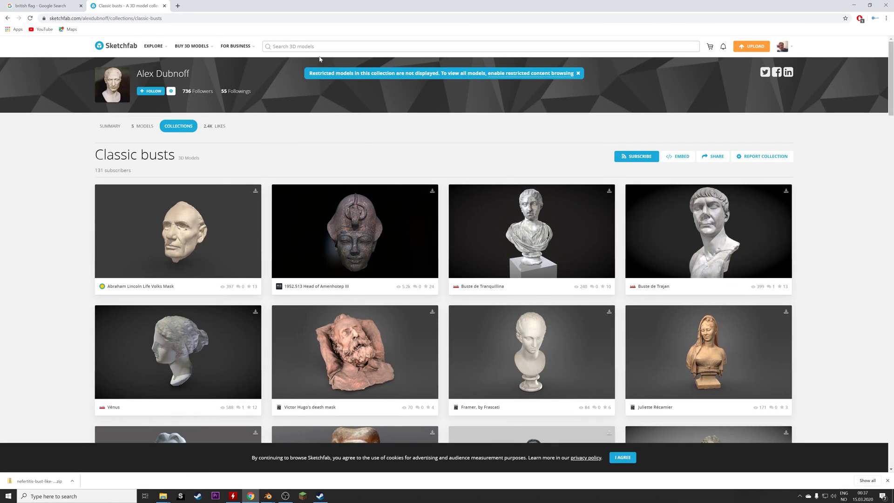
Search Sketchfab for 'museum', filter to Downloadable models, and scroll the results
{"action": "left_click", "coordinate": [372, 46]}
{"action": "type", "text": "museum"}
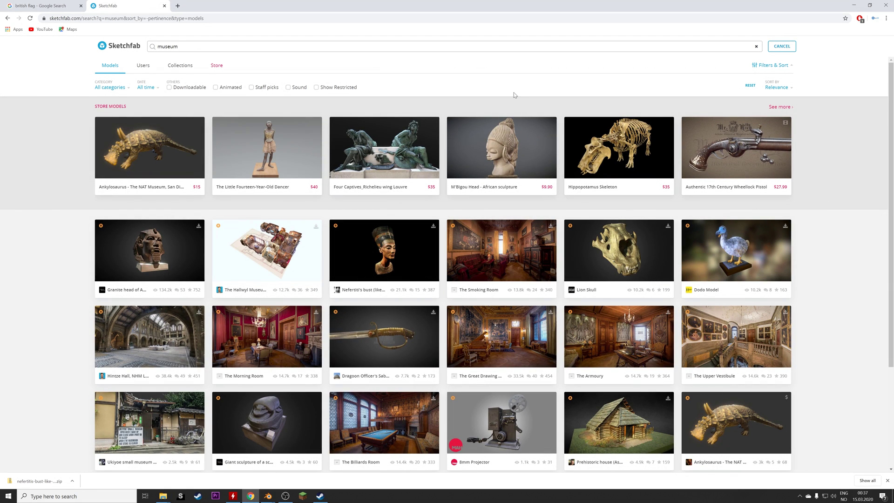
{"action": "left_click", "coordinate": [169, 88]}
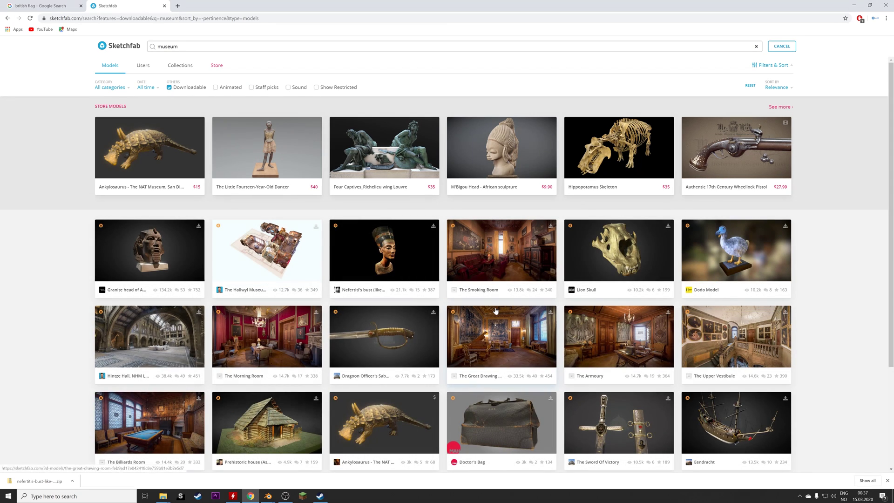
{"action": "scroll", "coordinate": [496, 311], "scroll_direction": "down", "scroll_amount": 4}
{"action": "scroll", "coordinate": [496, 311], "scroll_direction": "down", "scroll_amount": 3}
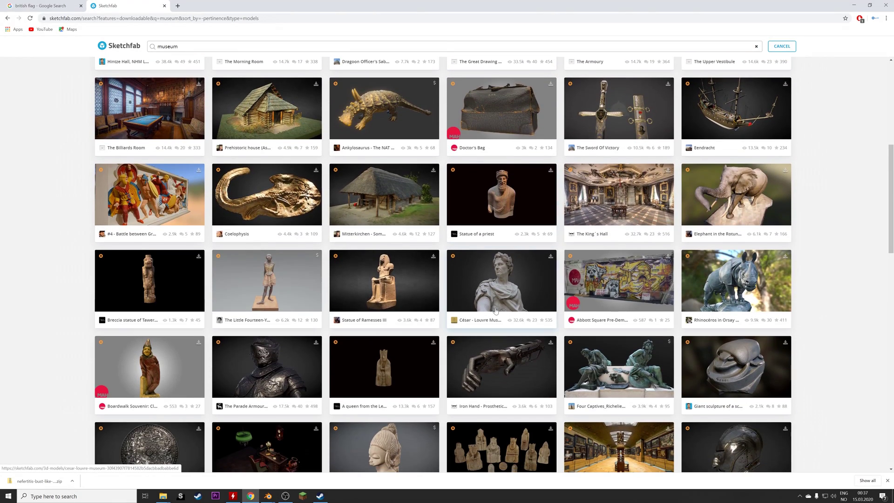
{"action": "scroll", "coordinate": [496, 311], "scroll_direction": "down", "scroll_amount": 8}
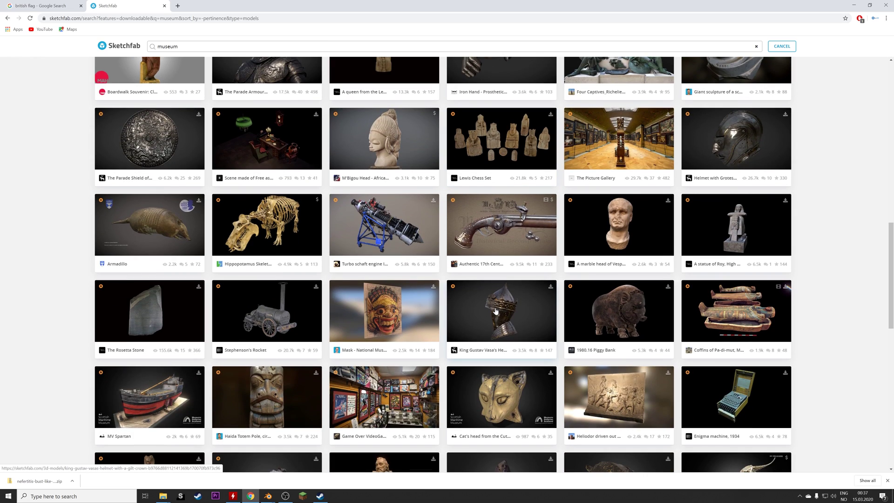
{"action": "scroll", "coordinate": [494, 314], "scroll_direction": "down", "scroll_amount": 3}
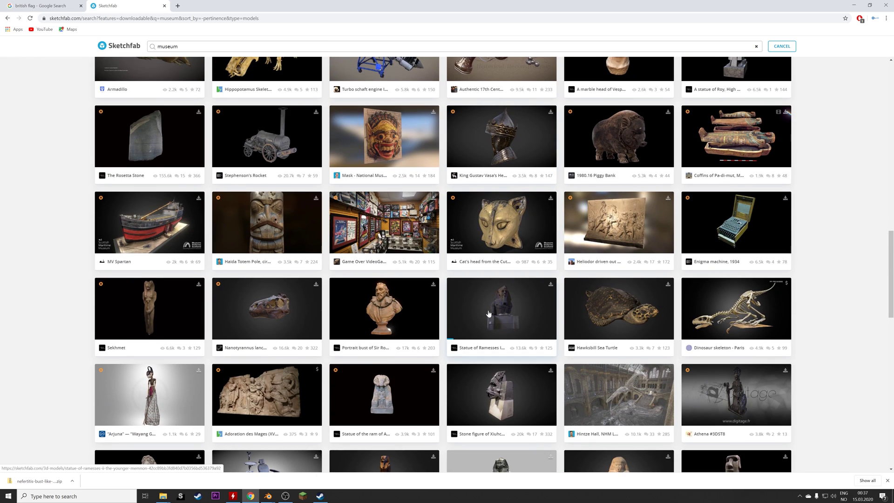
Preview the Mask - National Museum of Antiquities model, then close it
{"action": "left_click", "coordinate": [400, 148]}
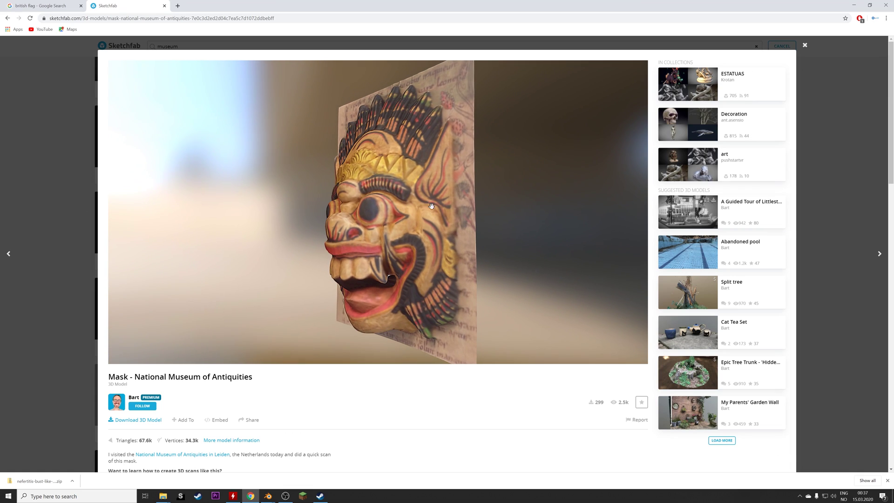
{"action": "left_click", "coordinate": [815, 54]}
{"action": "scroll", "coordinate": [397, 347], "scroll_direction": "down", "scroll_amount": 5}
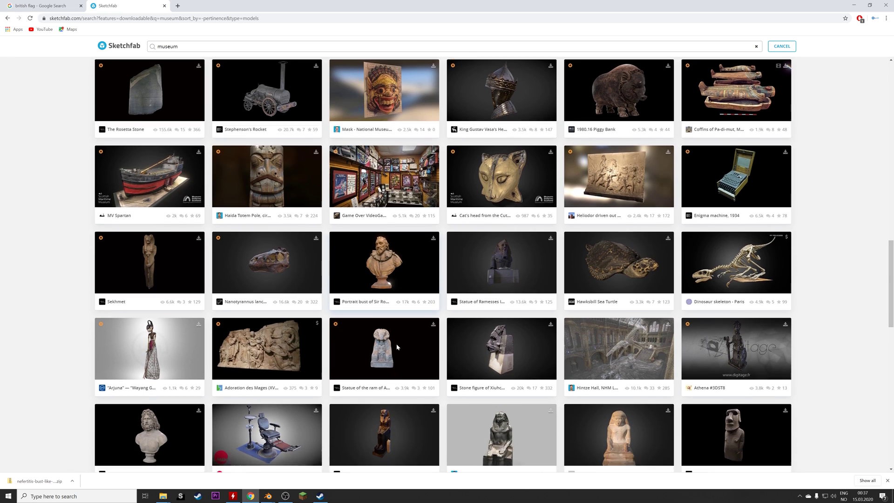